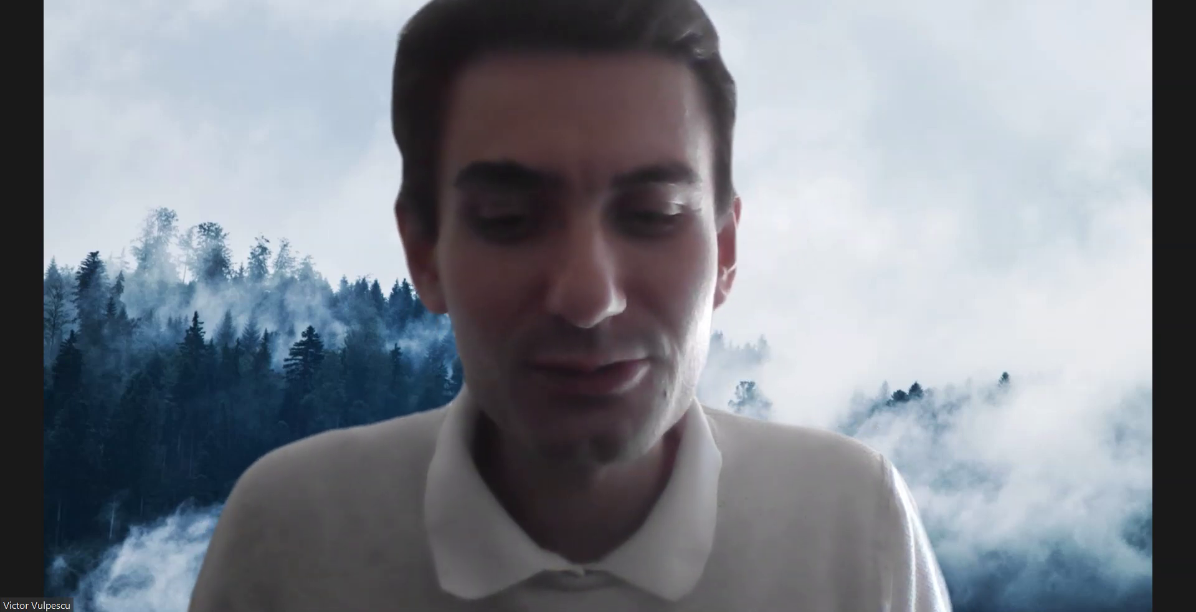
Step: Switch the Zoom share from the webcam view to the CAGR Example workbook in Excel
mouse_move(634, 475)
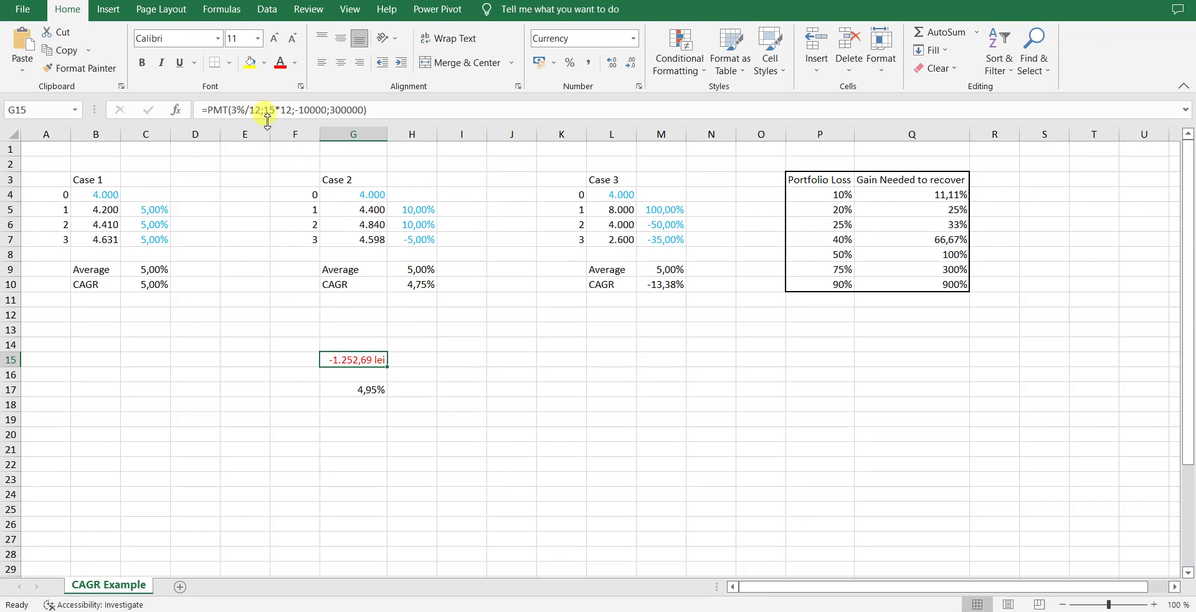
drag(264, 110, 293, 111)
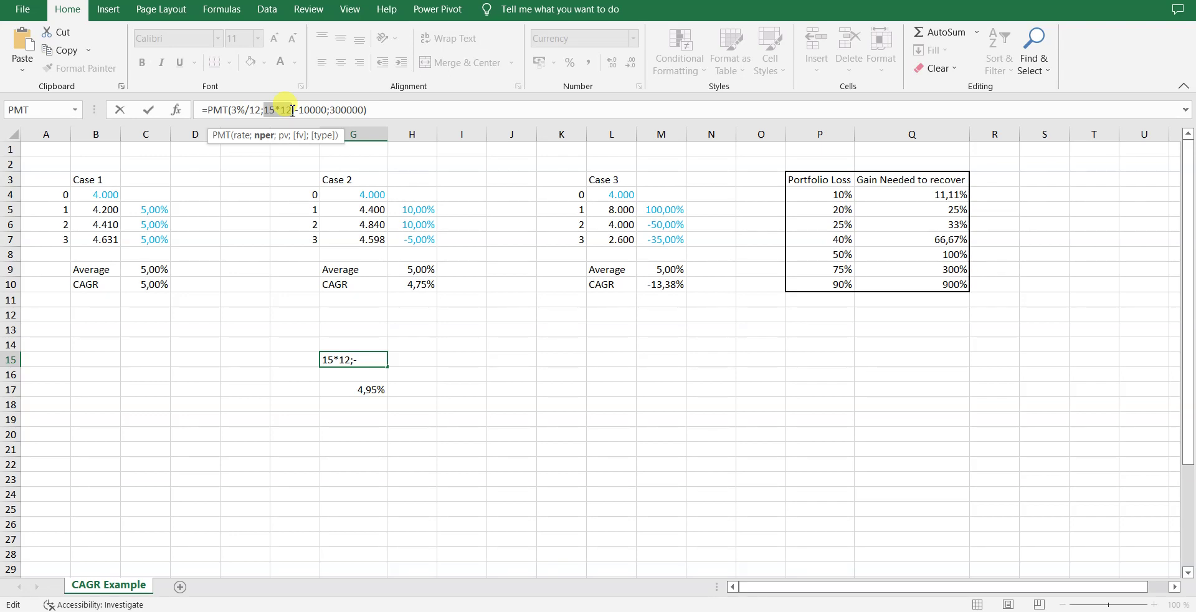
drag(293, 110, 331, 107)
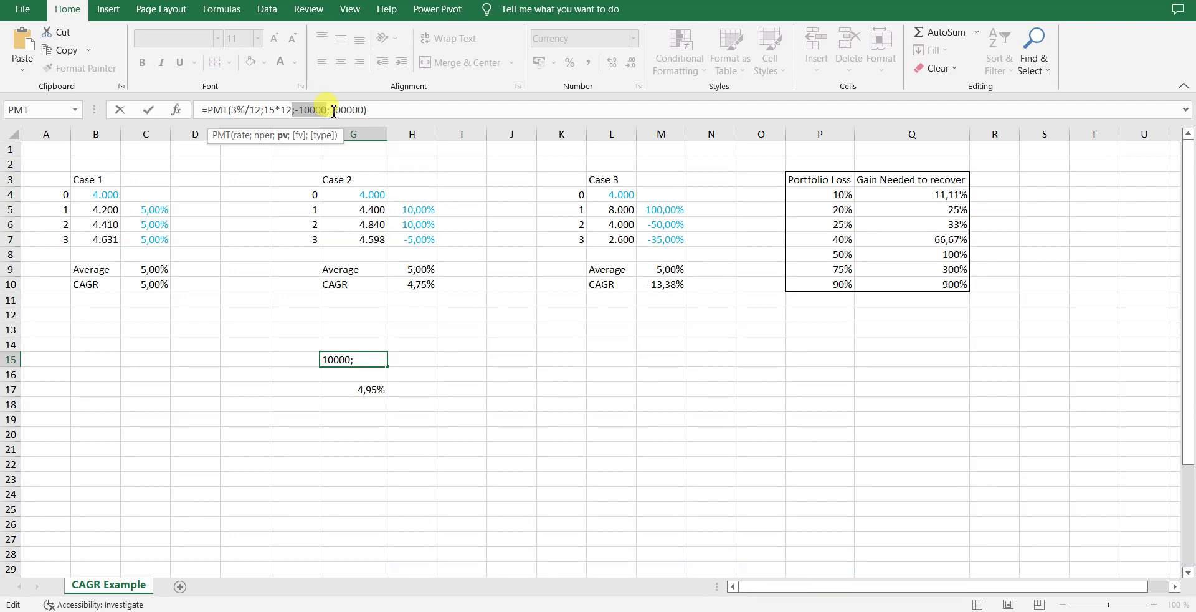
drag(330, 110, 364, 111)
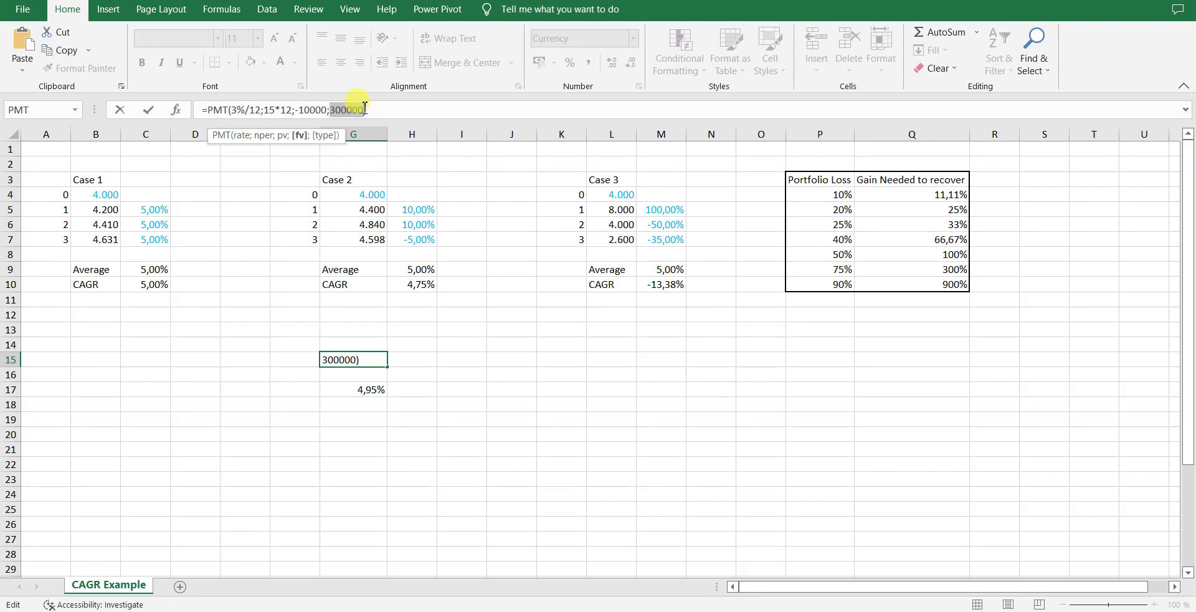
key(Return)
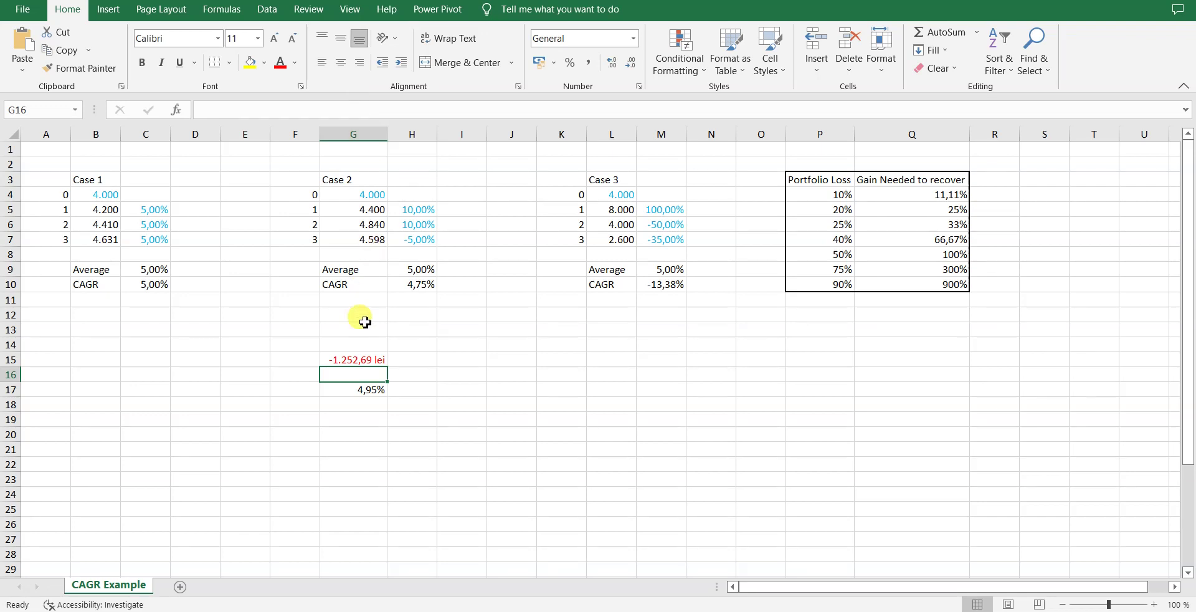
click(367, 360)
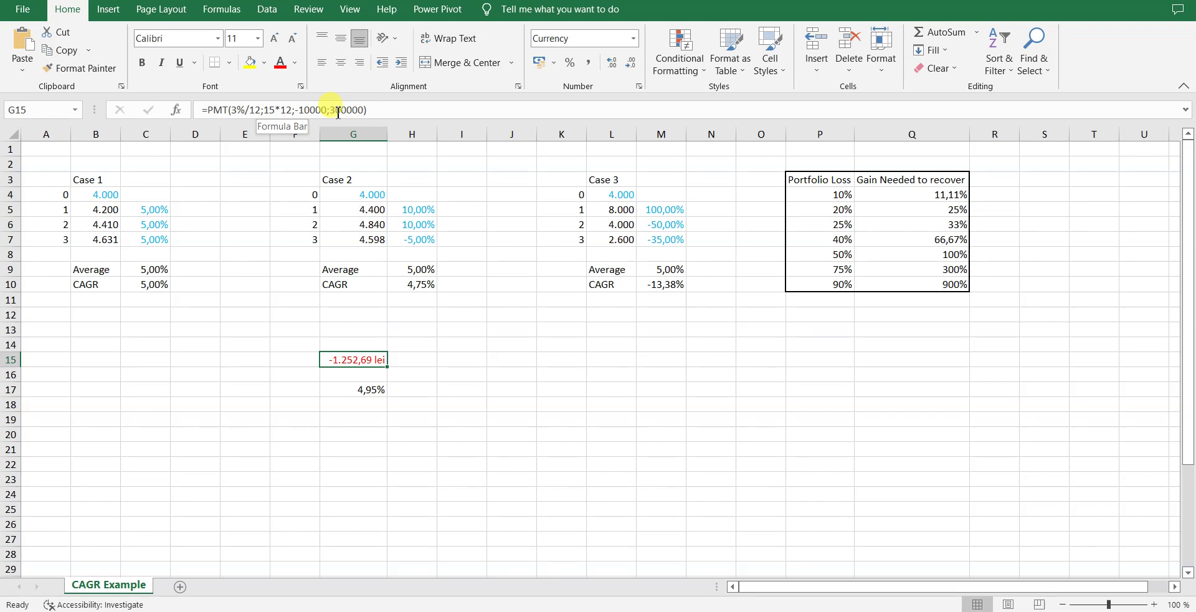
drag(329, 110, 366, 114)
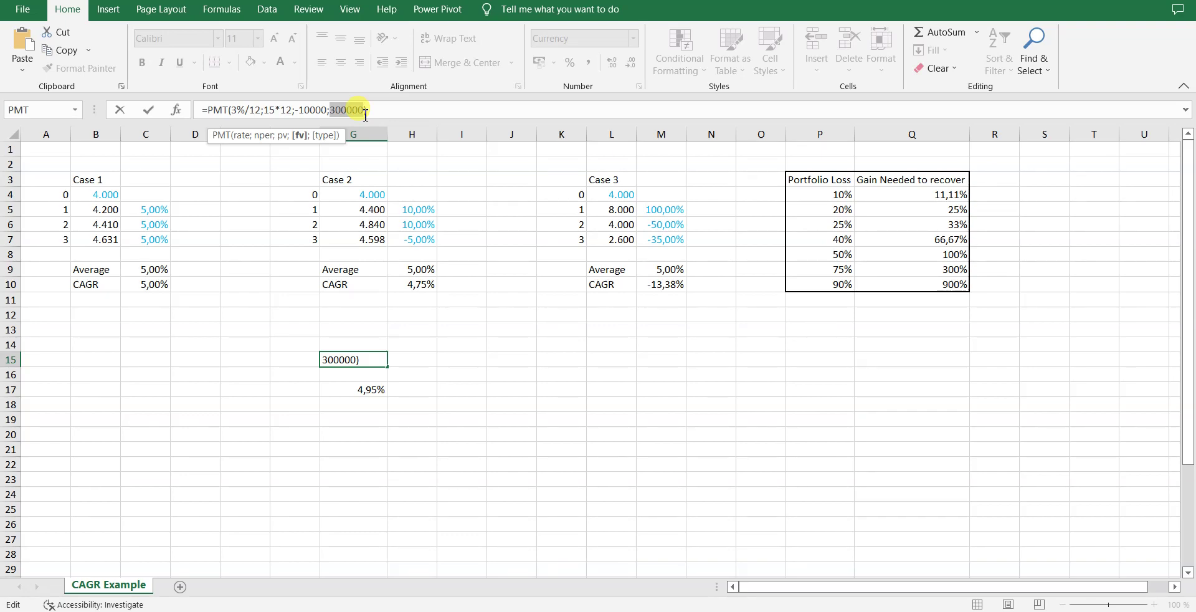
key(Return)
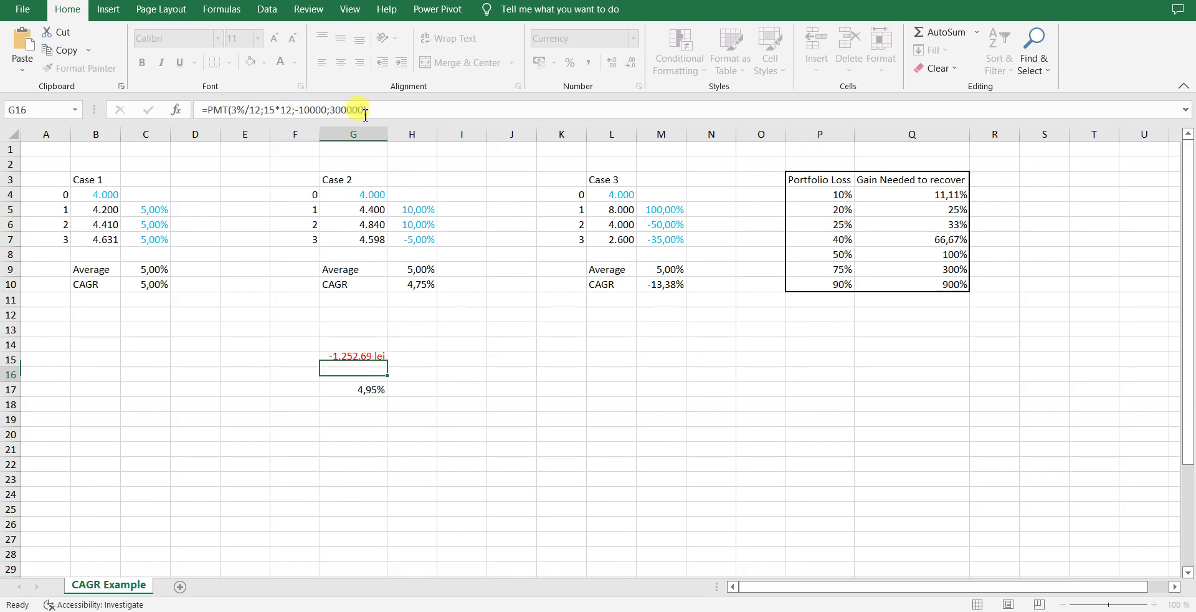
click(361, 360)
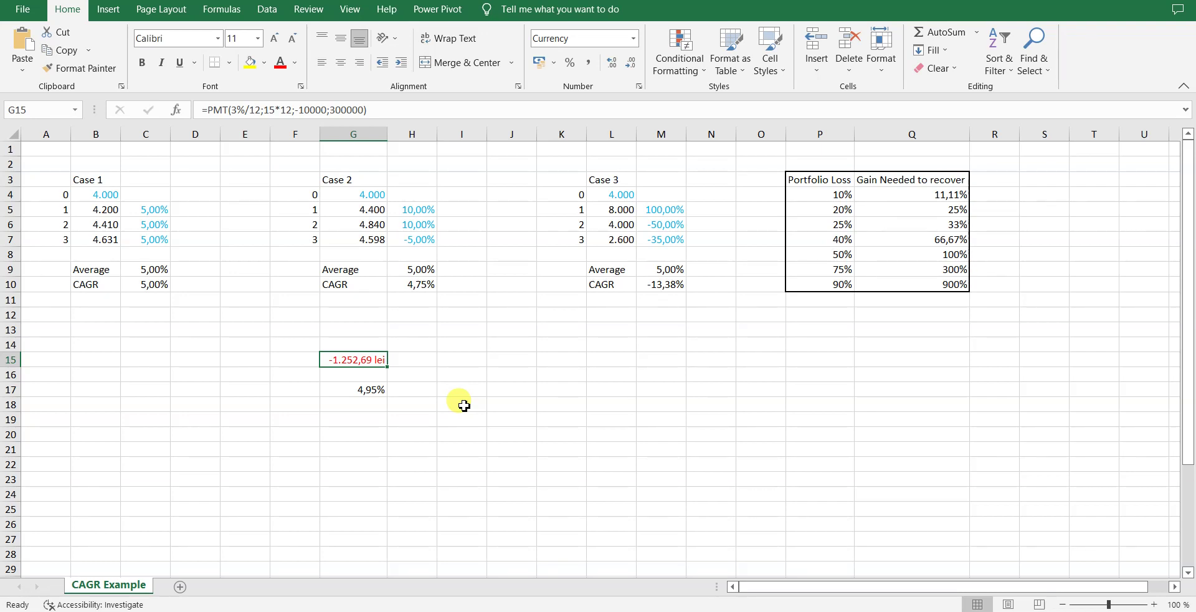
click(263, 110)
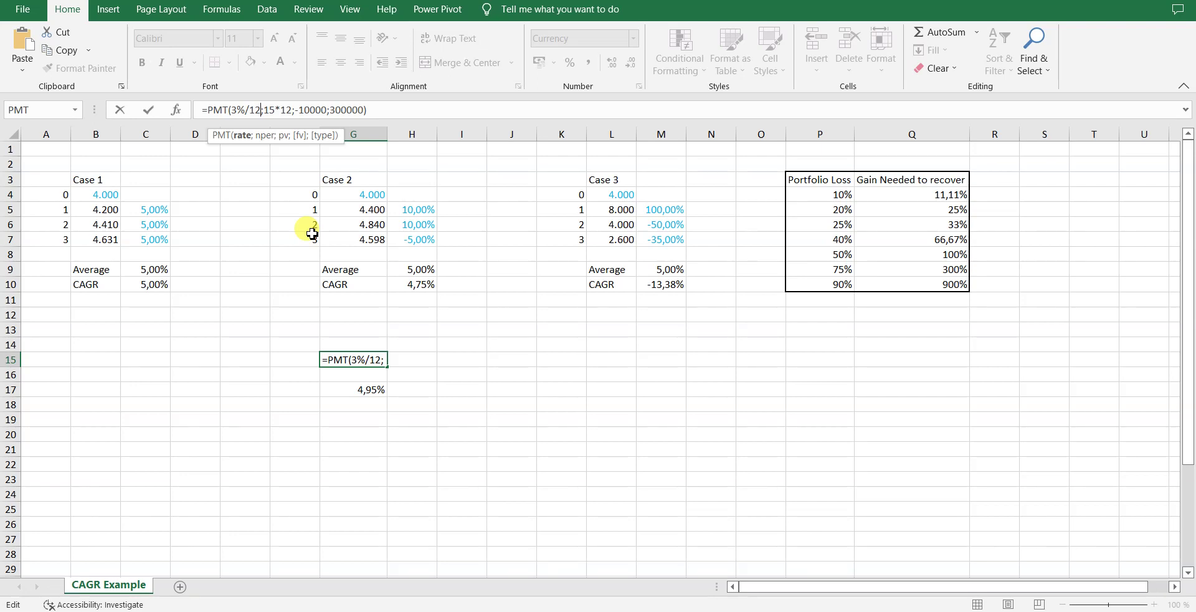
key(BackSpace)
key(BackSpace)
key(BackSpace)
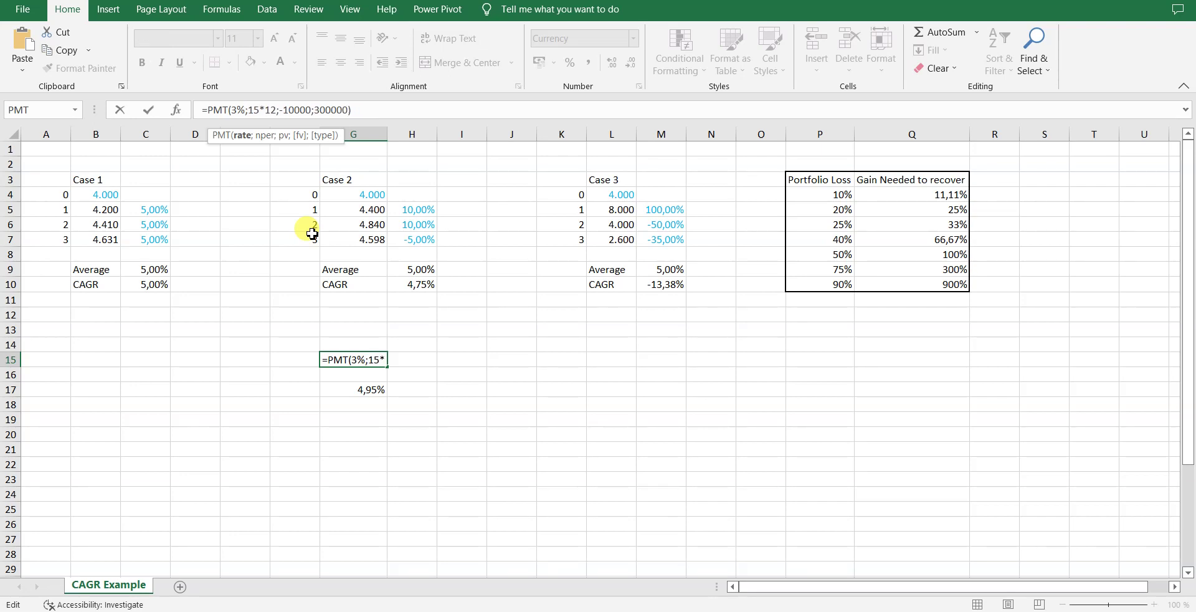
click(277, 110)
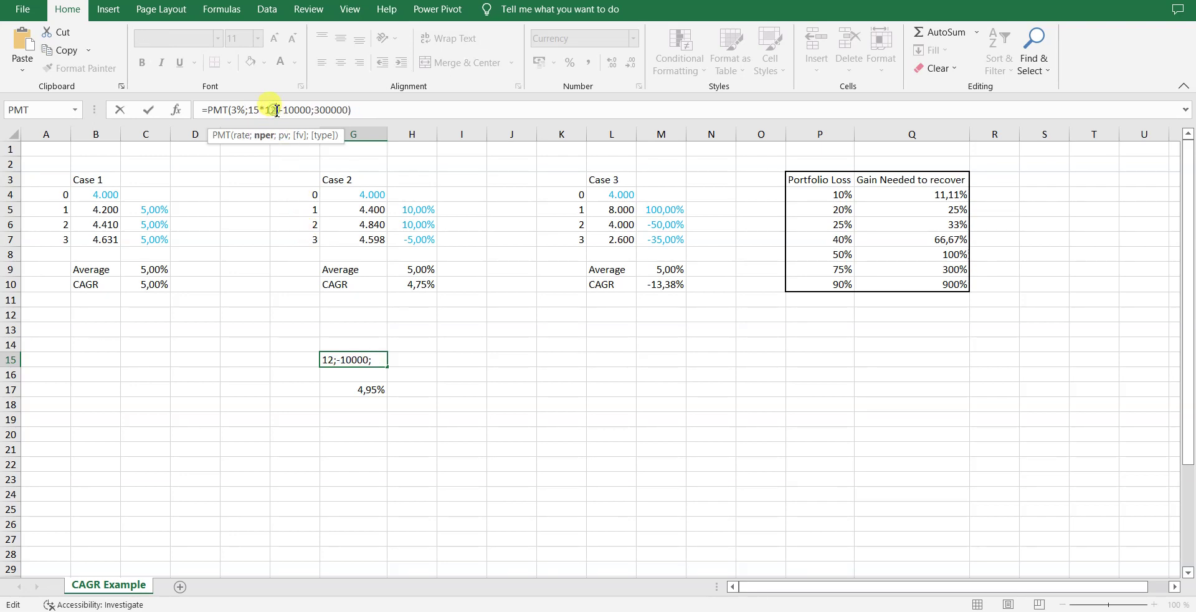
key(BackSpace)
key(BackSpace)
key(BackSpace)
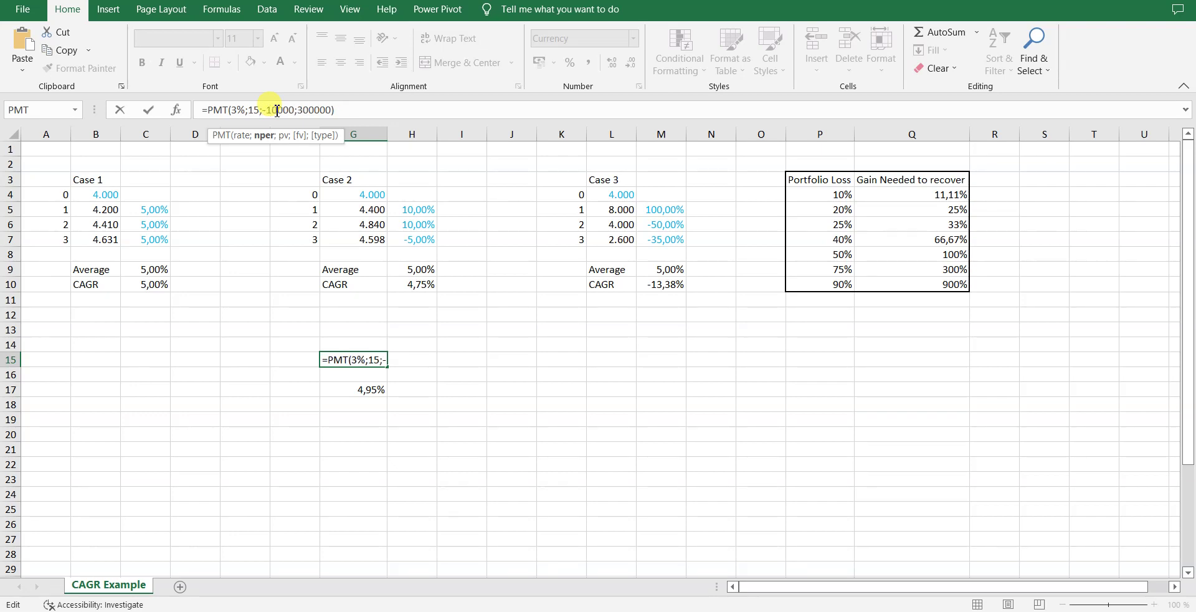
key(Return)
click(373, 360)
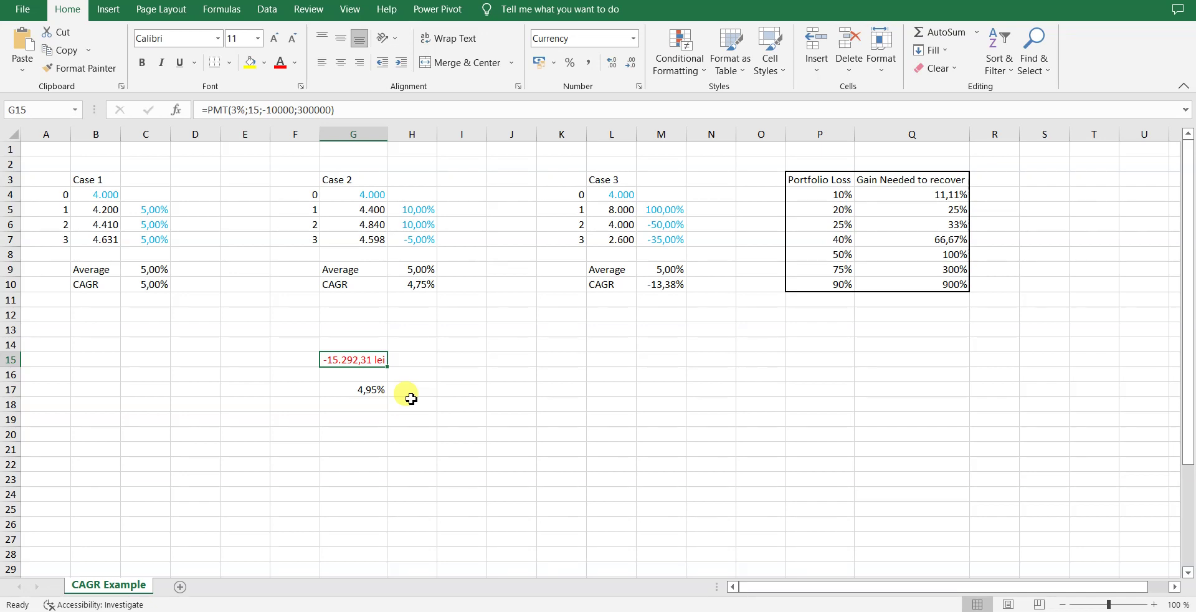
click(244, 110)
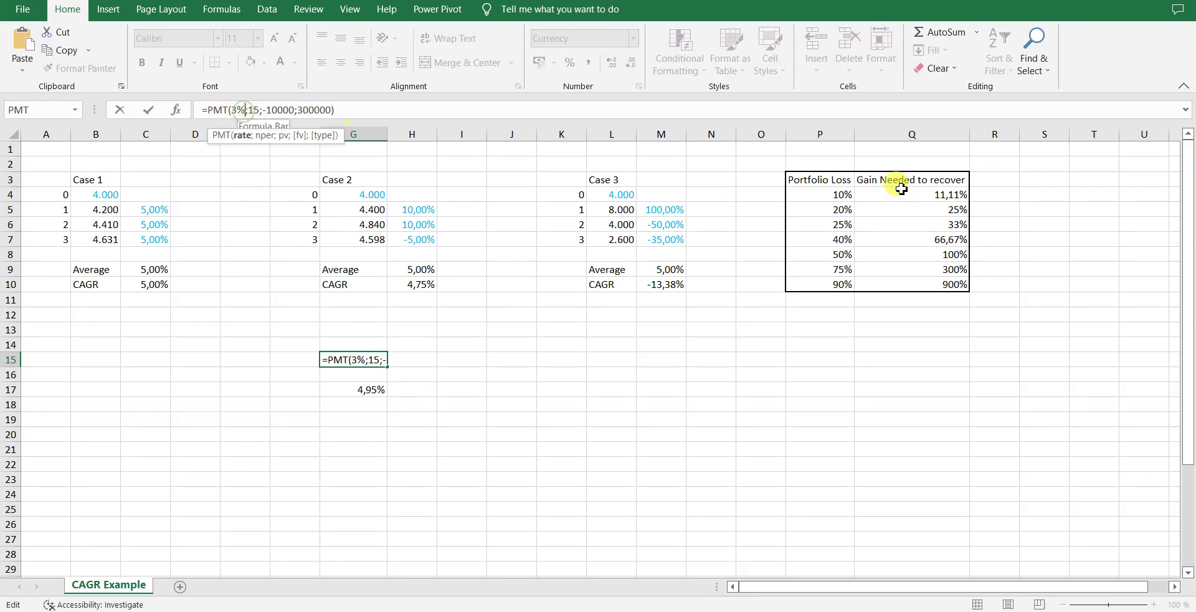
text(/12)
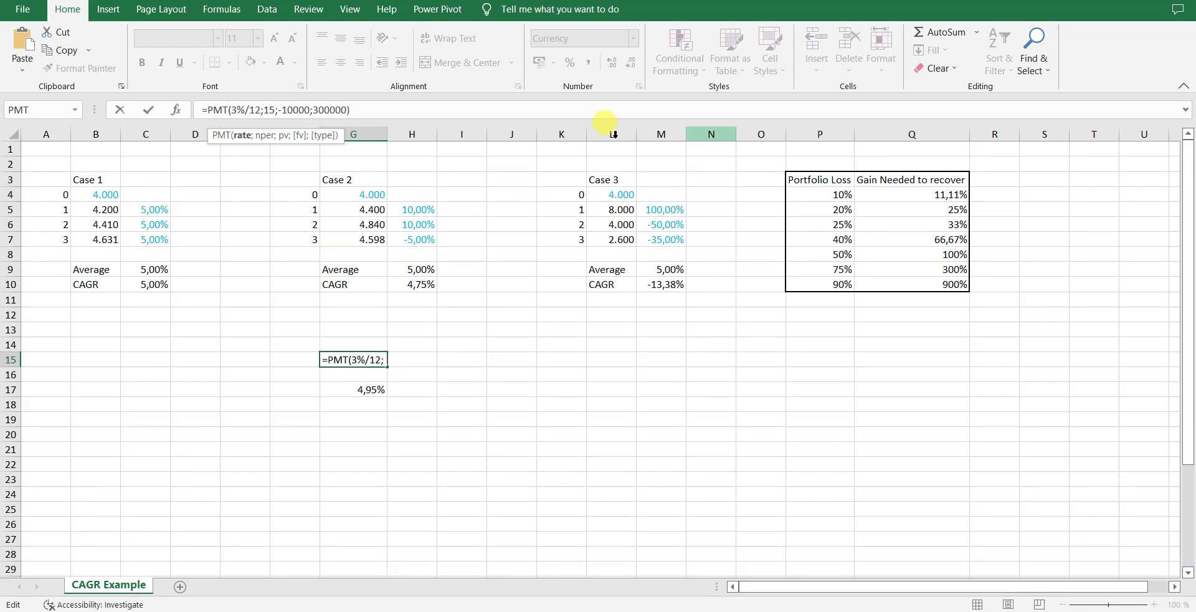
click(275, 116)
text(*1)
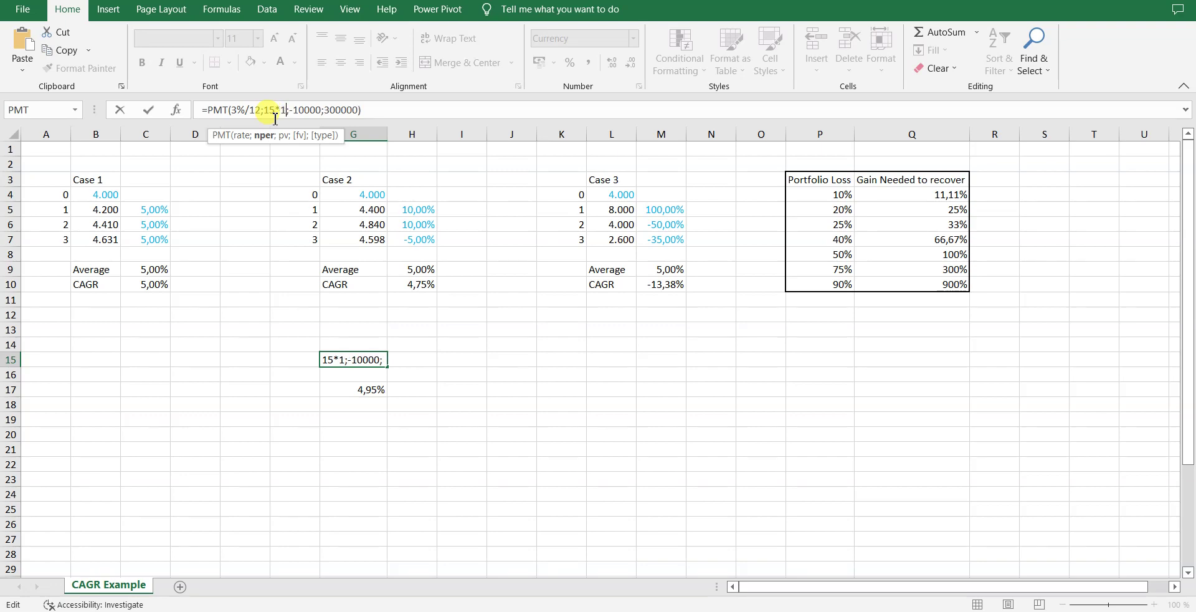
text(2)
key(Return)
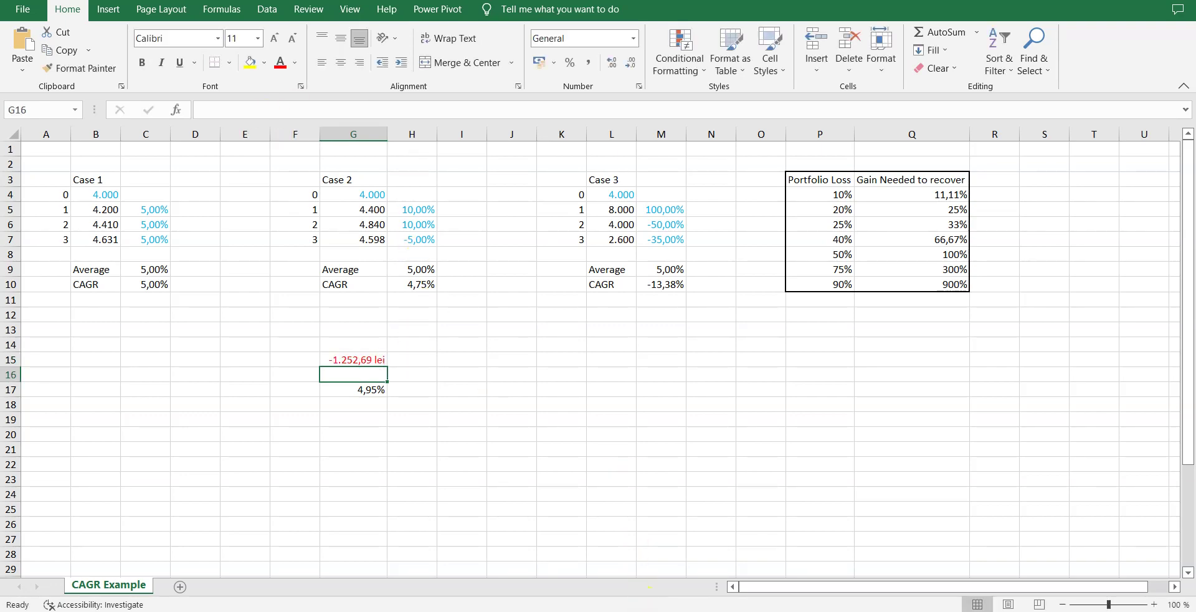
Step: Calculate 1252 × 12 in Windows Calculator to get 15.024
click(563, 464)
click(623, 463)
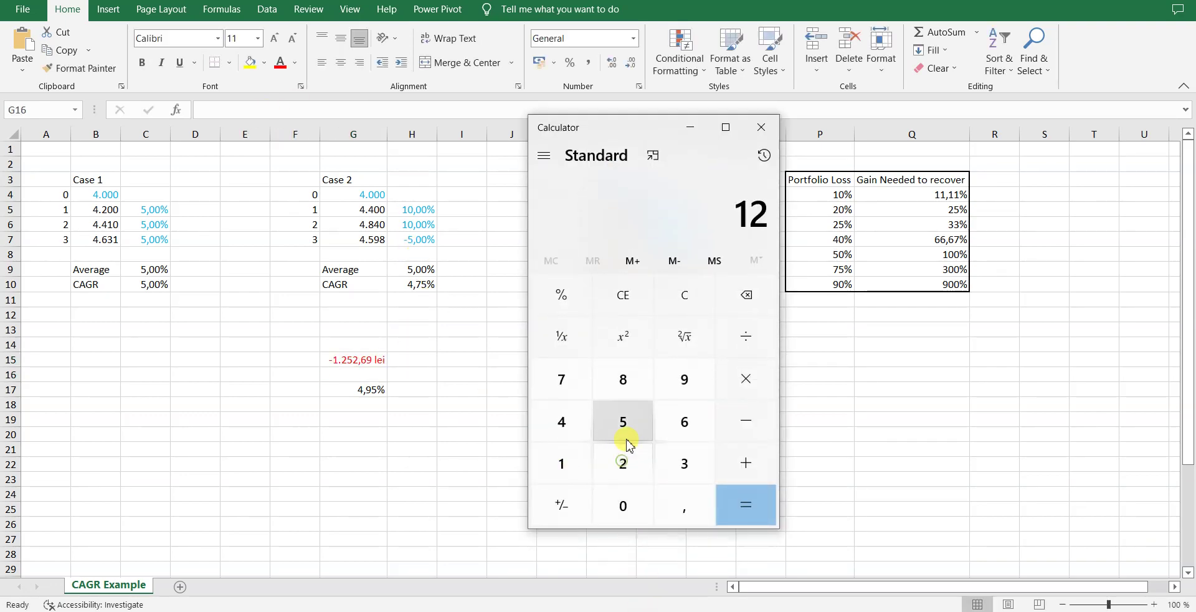
click(623, 421)
click(622, 463)
click(737, 388)
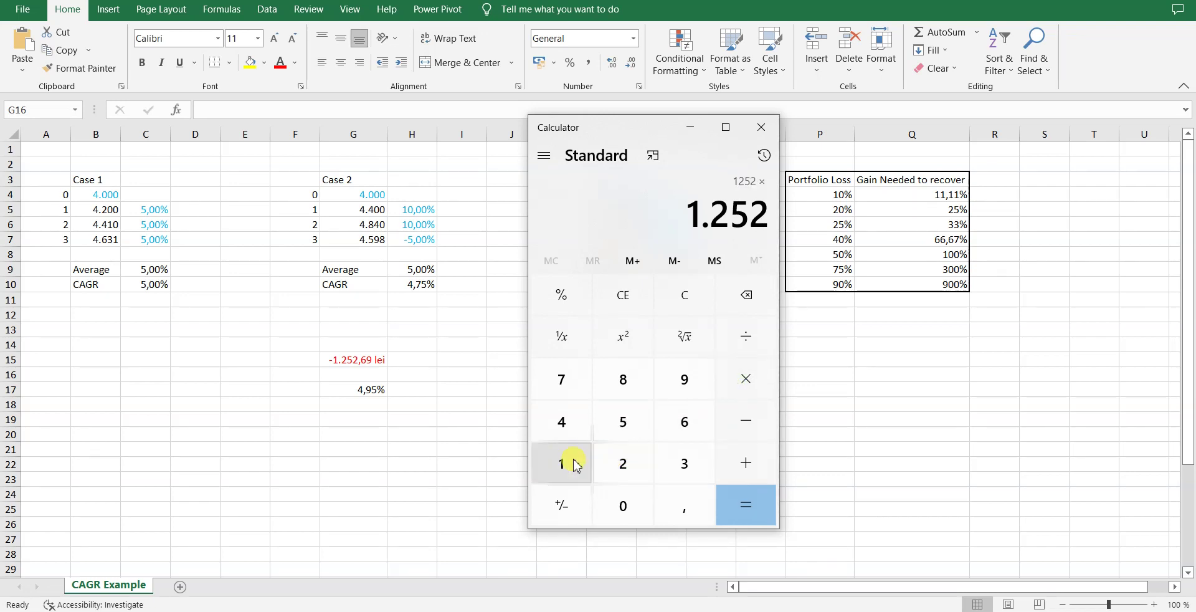
click(567, 461)
click(623, 463)
click(746, 503)
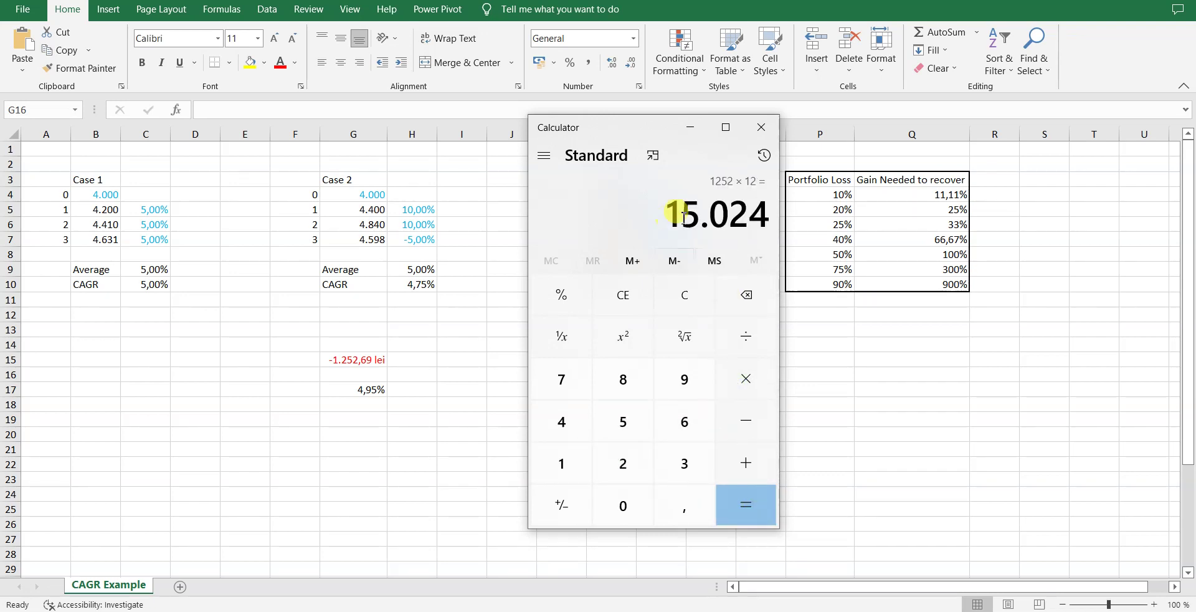
Step: Highlight the 15.024 result, then reset the calculator to 0 and close it
mouse_move(661, 209)
mouse_down()
mouse_move(760, 216)
mouse_move(609, 200)
mouse_up()
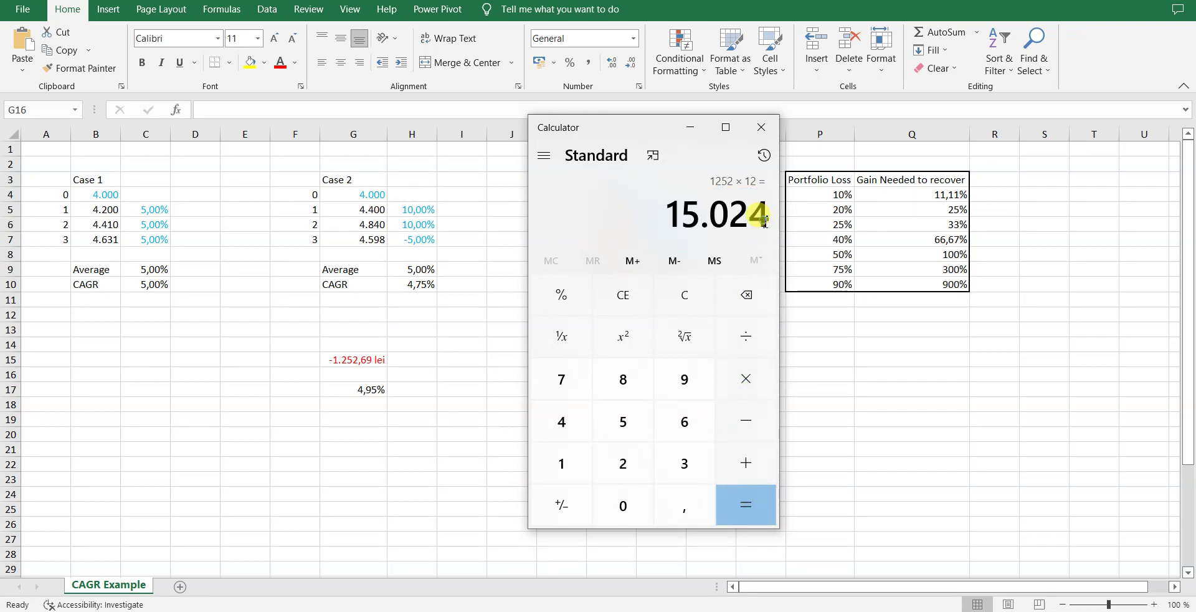
click(715, 230)
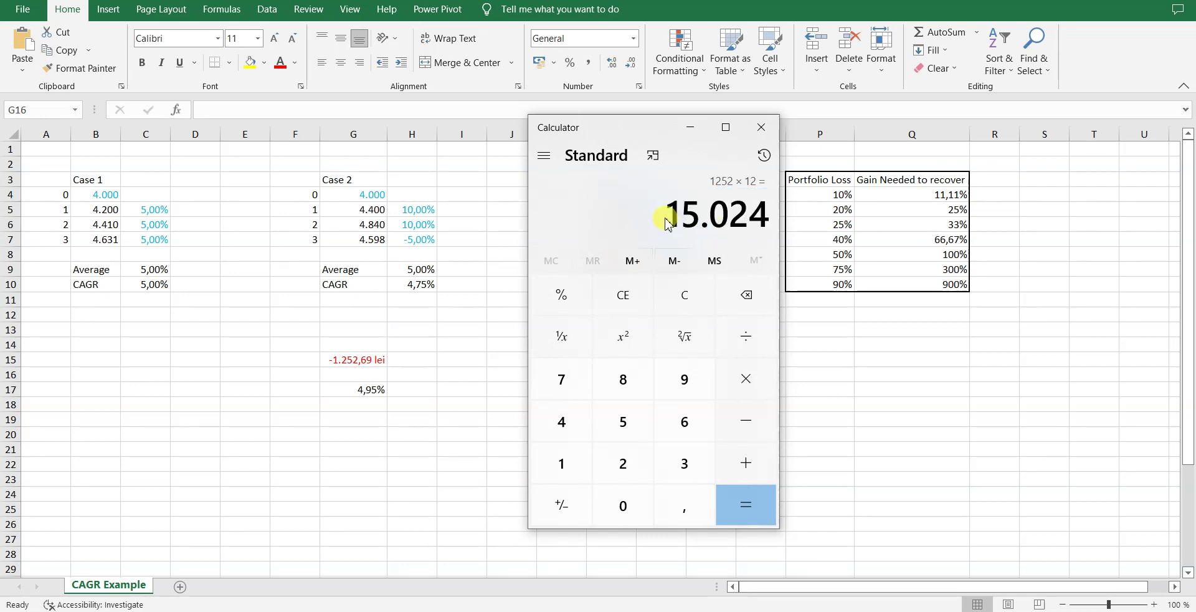
drag(671, 212, 738, 219)
click(739, 220)
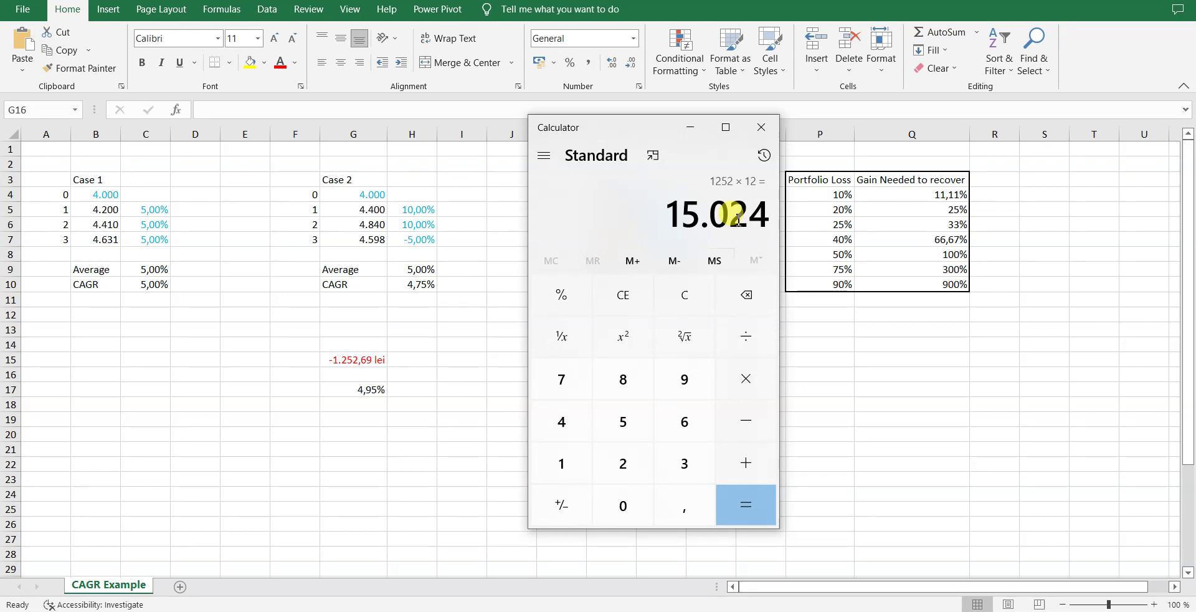
click(675, 299)
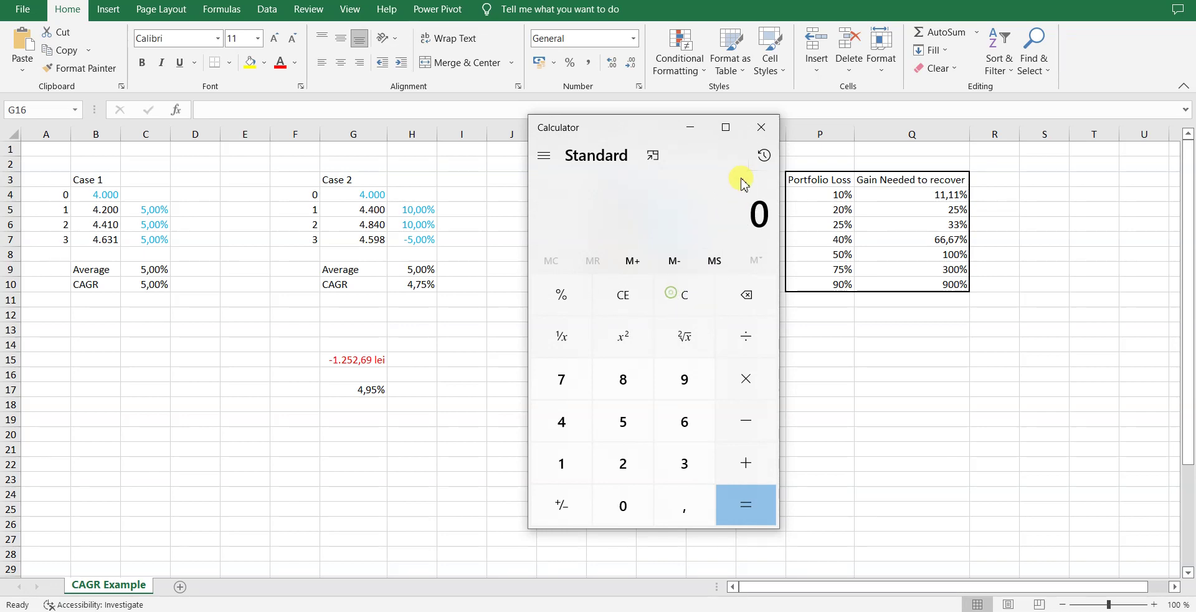
click(762, 127)
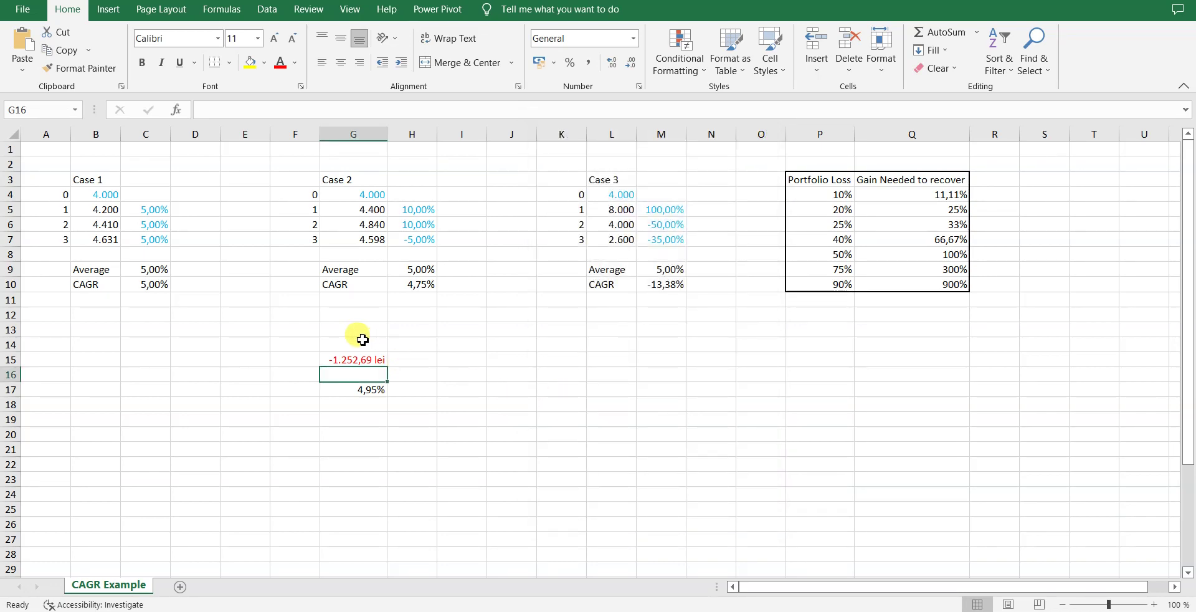
Step: Select G15 to display its =PMT(3%/12;15*12;-10000;300000) formula
click(346, 353)
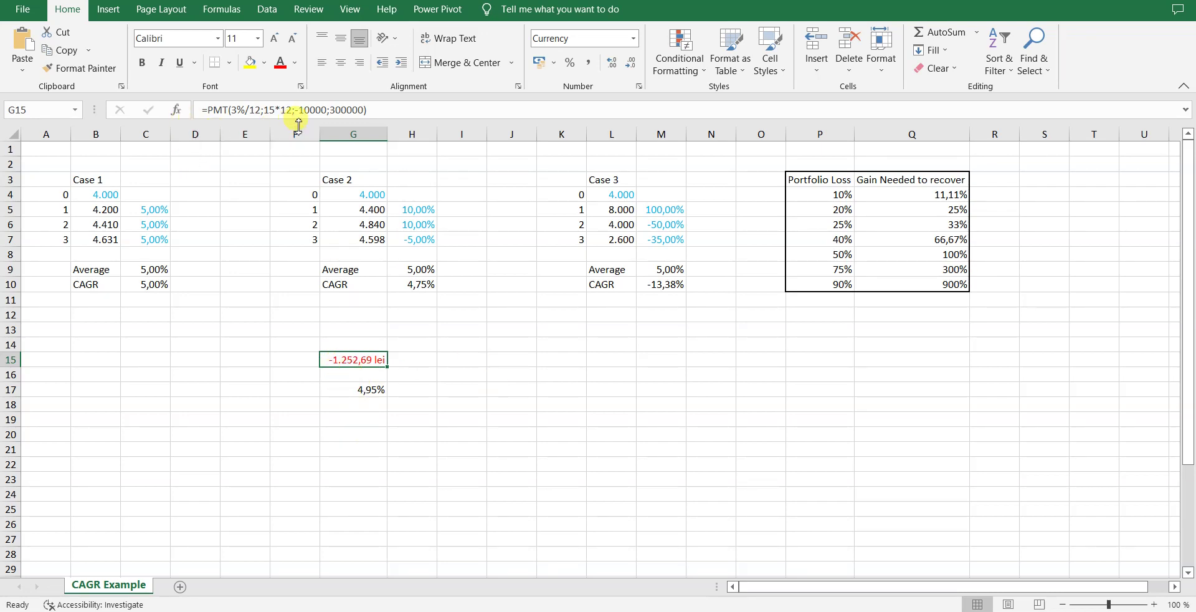
Step: Make G15's PMT present value -100000 and confirm the -631,16 lei payment
click(331, 113)
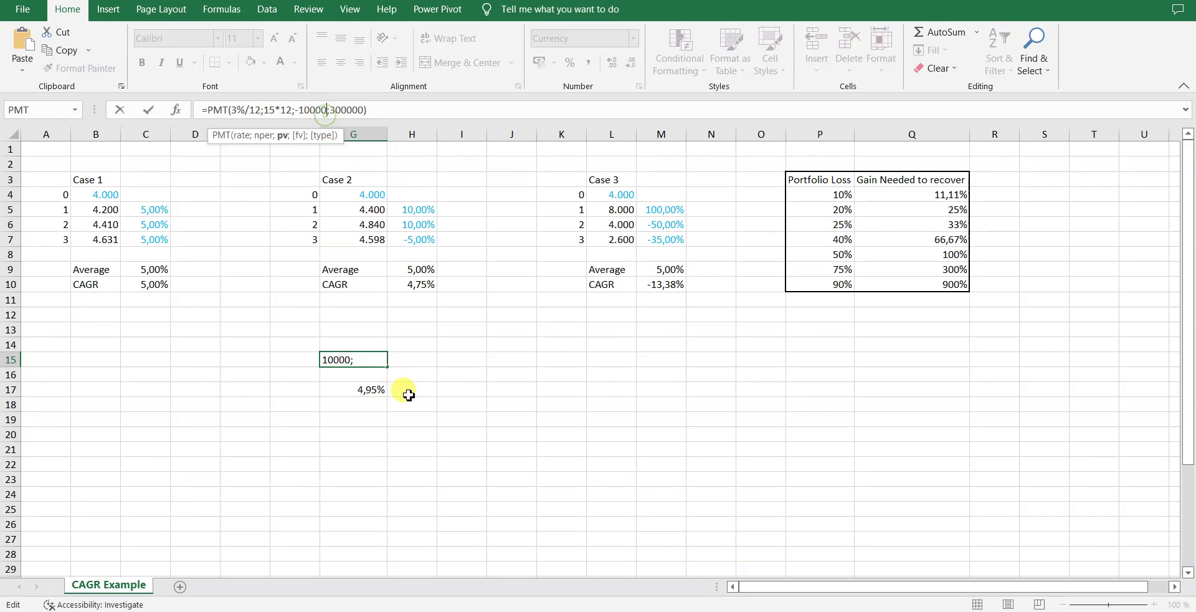
text(0)
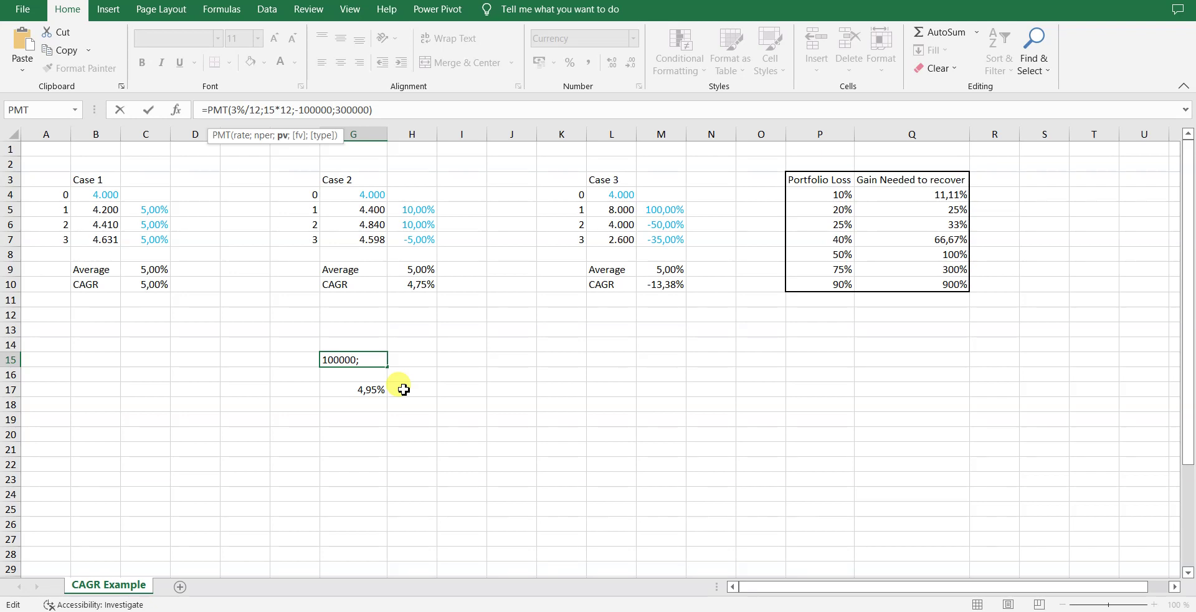
key(Return)
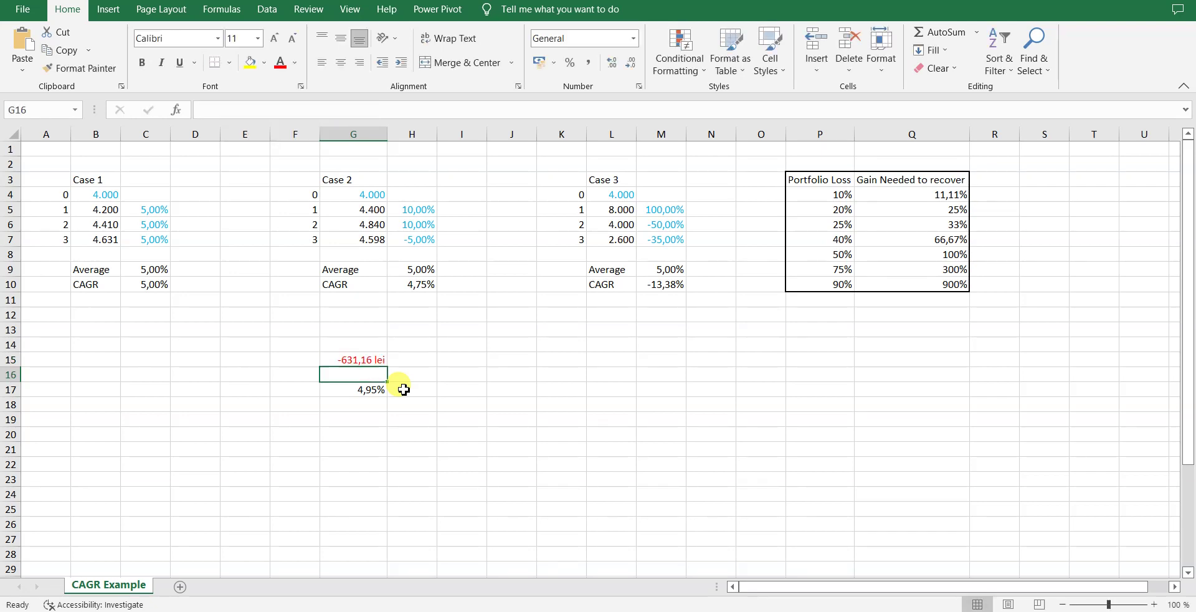
click(358, 361)
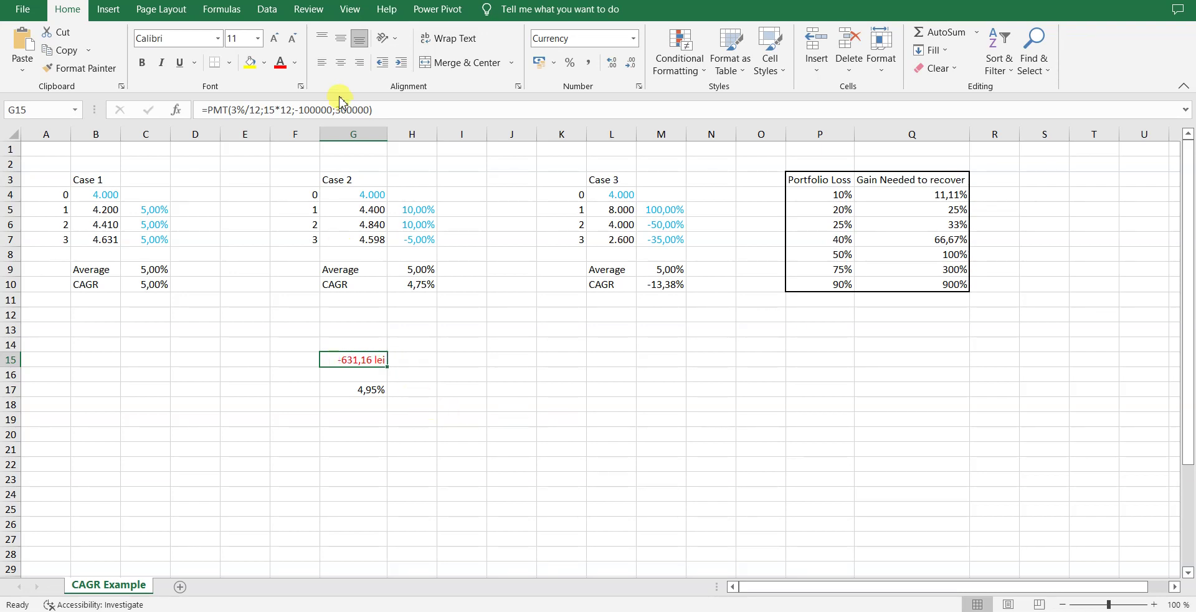
Step: Replace 100000 with 150000 in G15's PMT formula, yielding -285,87 lei
drag(304, 110, 333, 110)
text(150000)
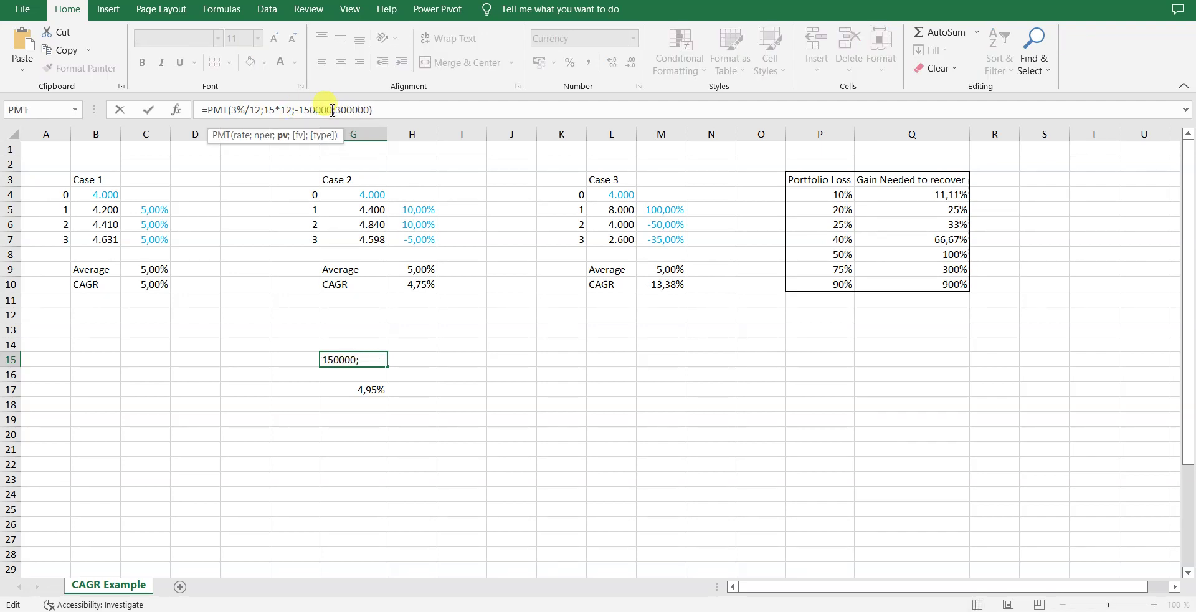
key(Return)
click(336, 360)
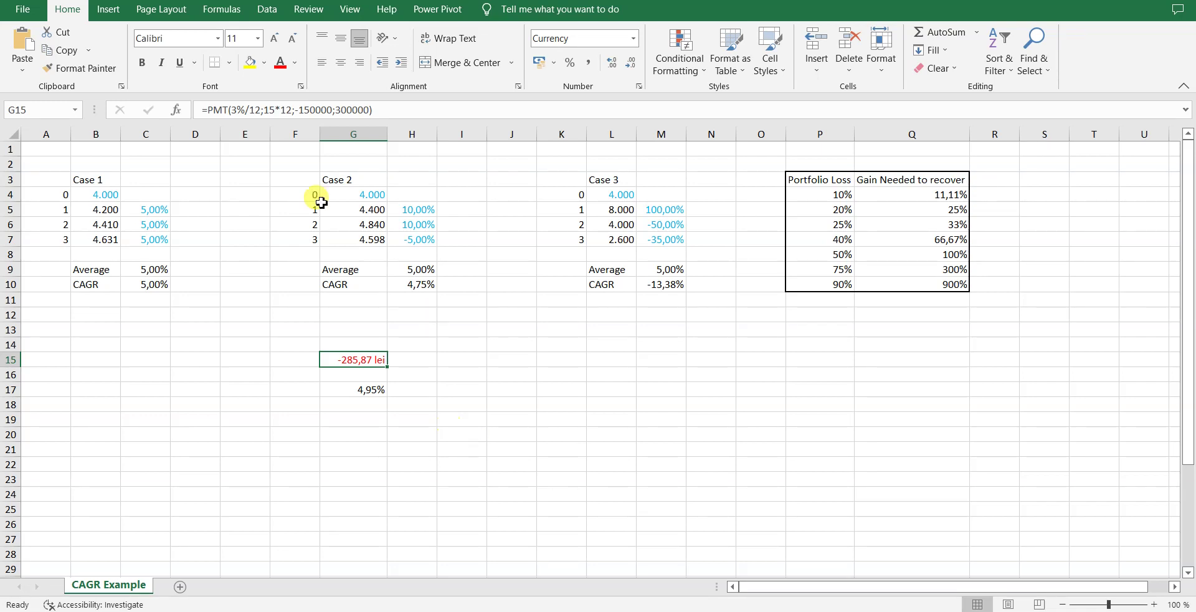
Step: Set G15's PMT rate to 4,5%/12, giving a -22,49 lei payment
click(230, 110)
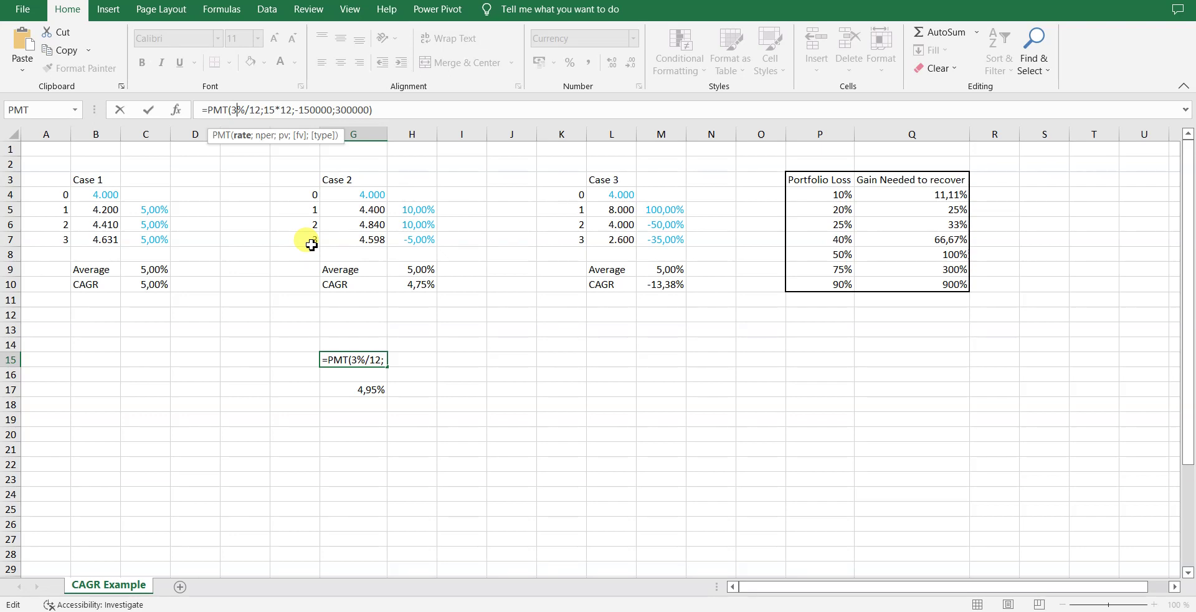
key(BackSpace)
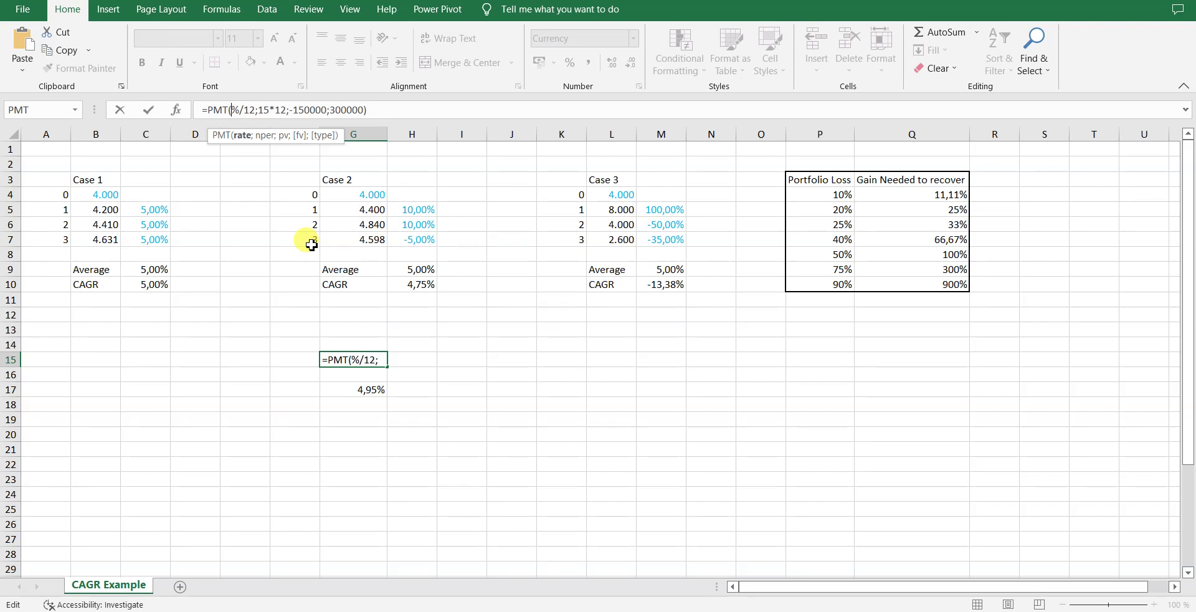
text(4,5)
key(Return)
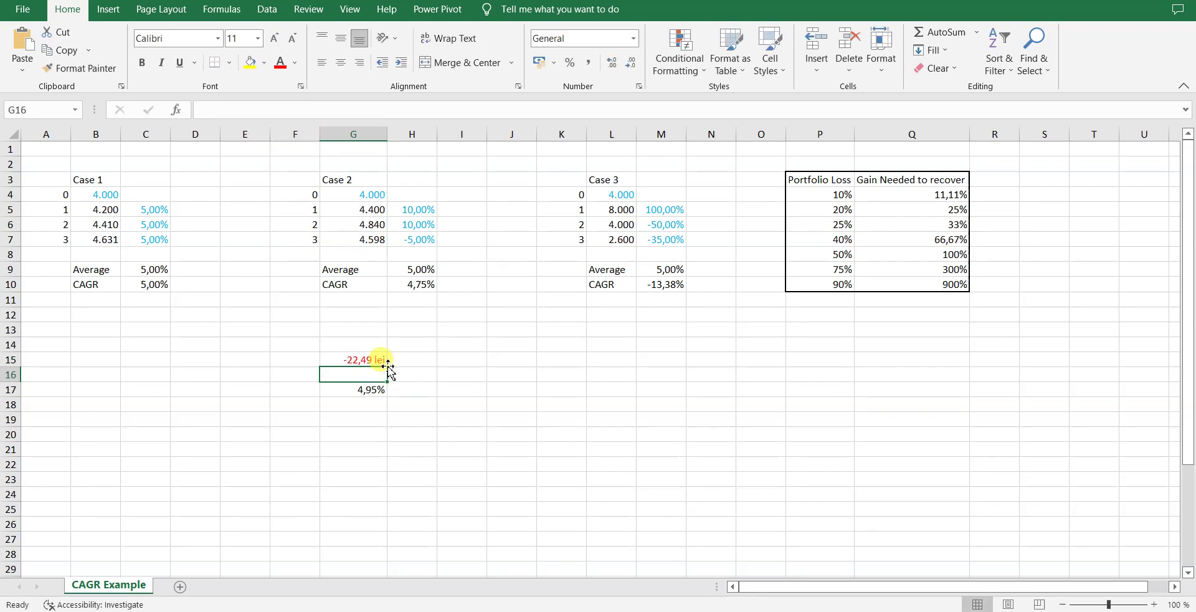
click(382, 359)
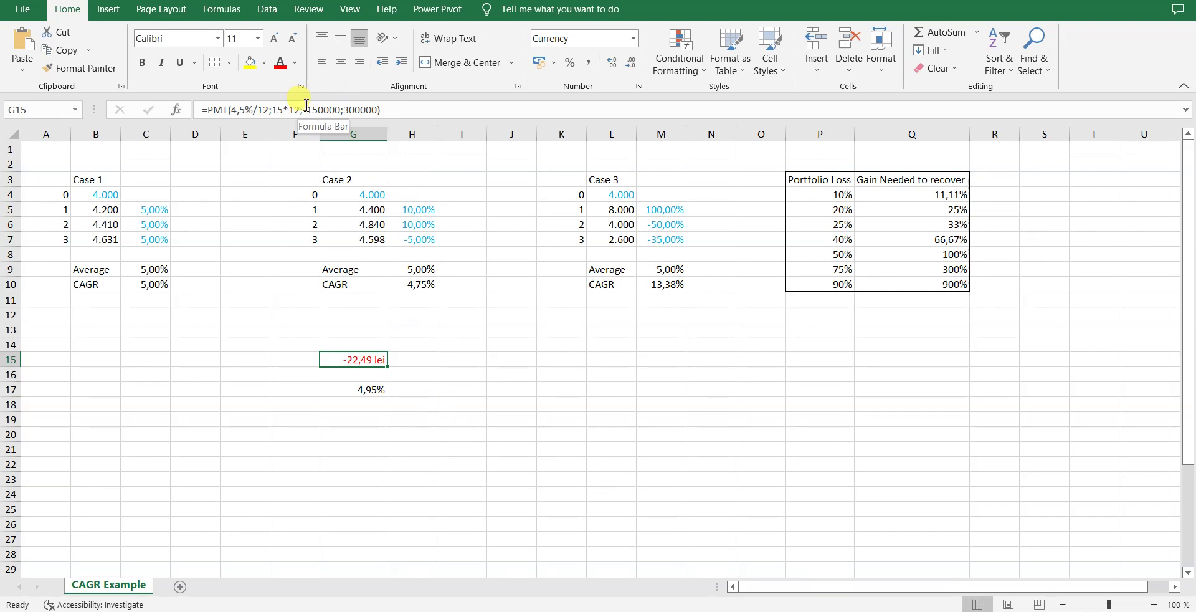
Step: Review the present value in G15's formula and recommit it unchanged
drag(304, 109, 341, 111)
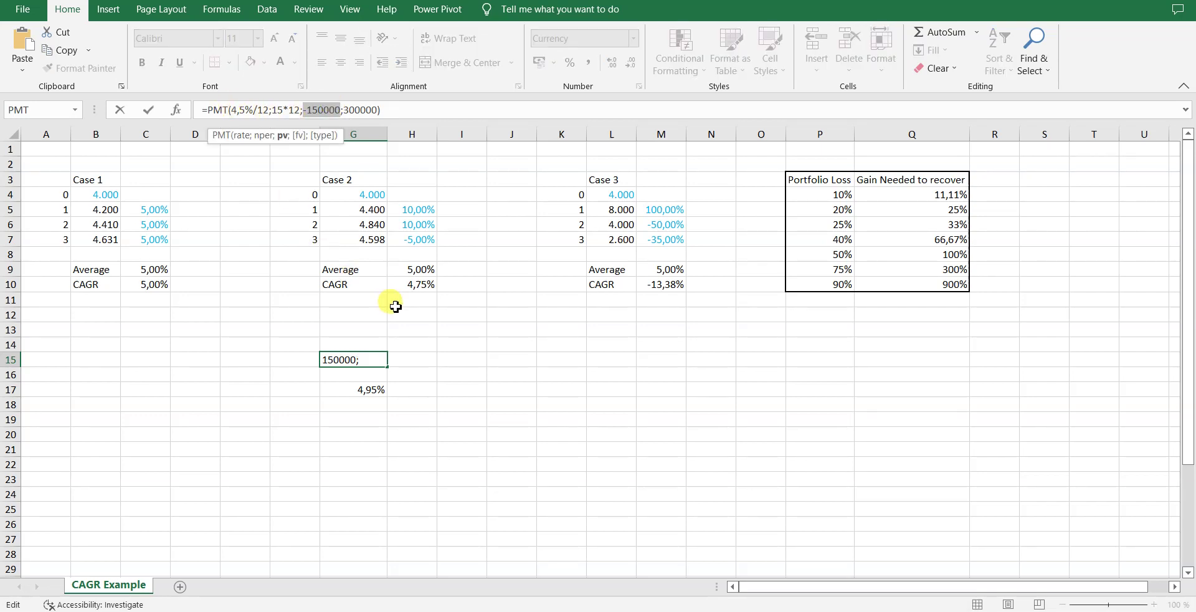
key(Return)
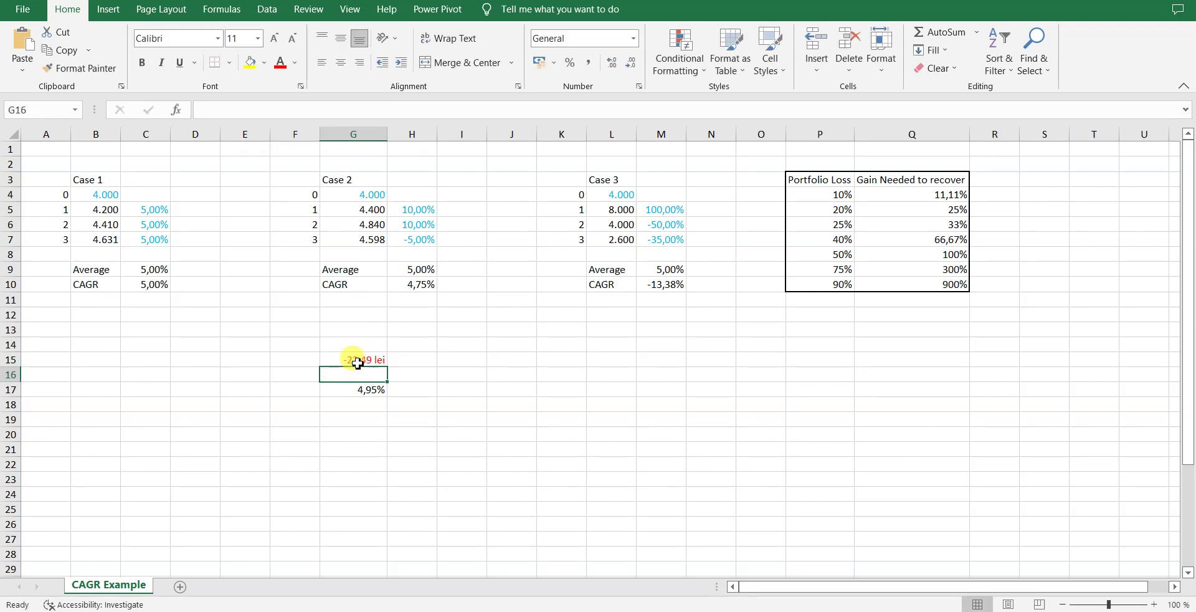
click(354, 360)
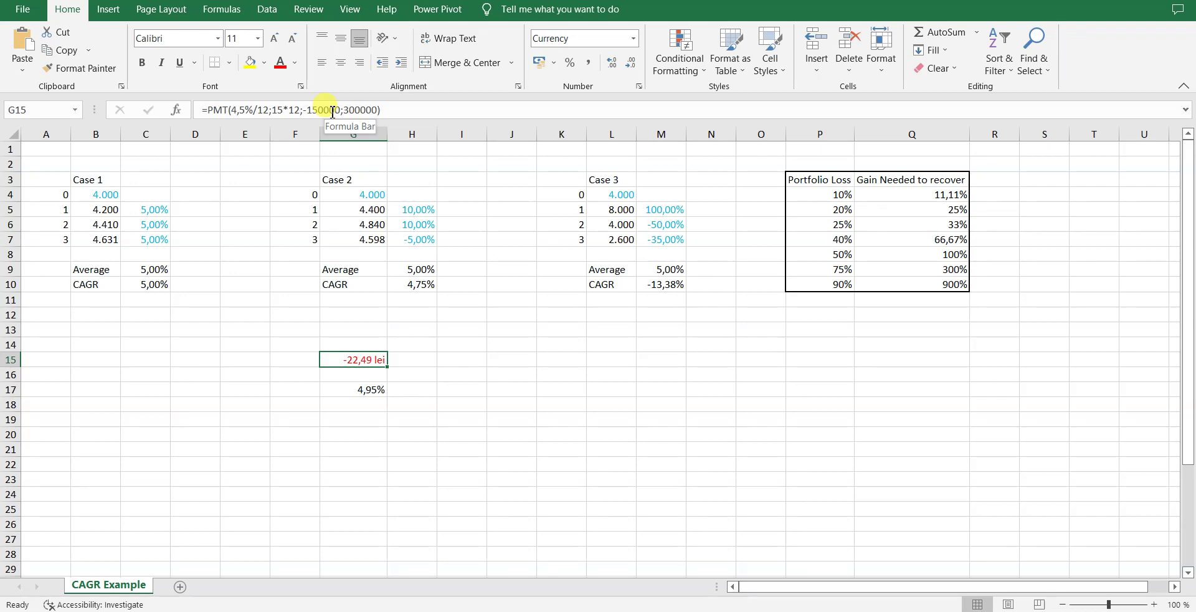
Step: Restore the rate to 3%, test a 30*12 term, then revert G15 to 15*12 periods
click(237, 109)
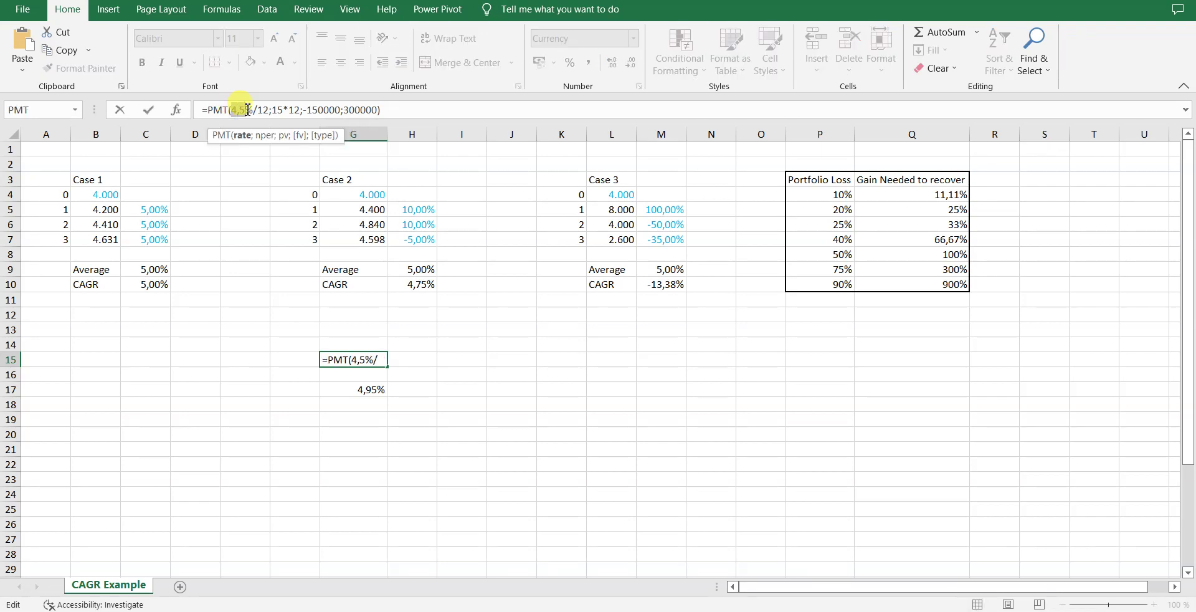
text(3)
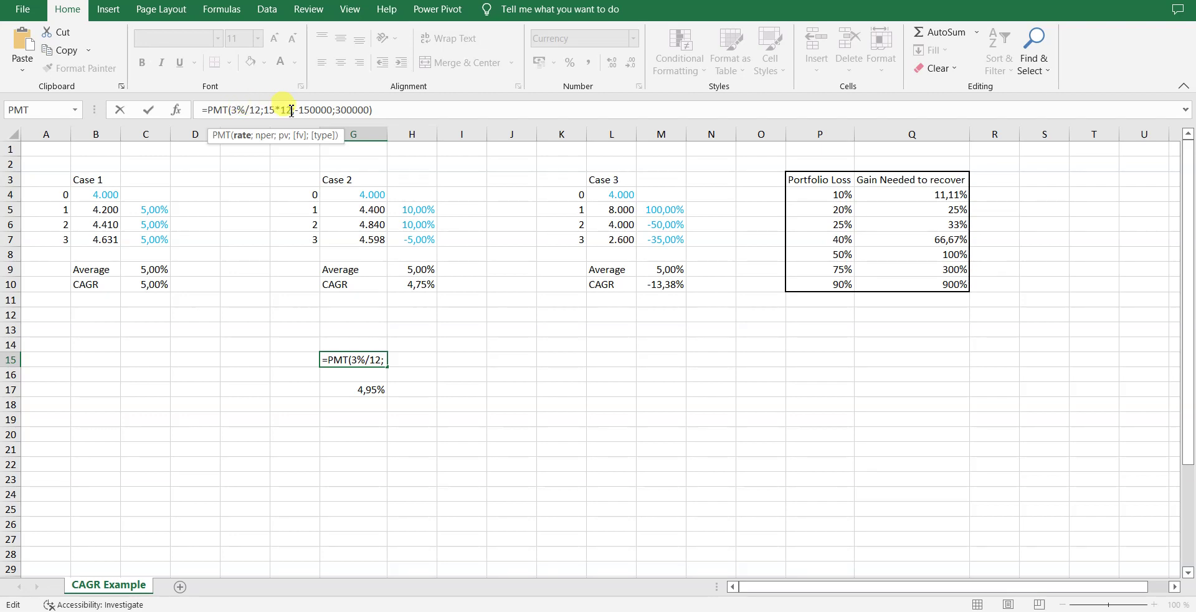
drag(264, 112, 292, 111)
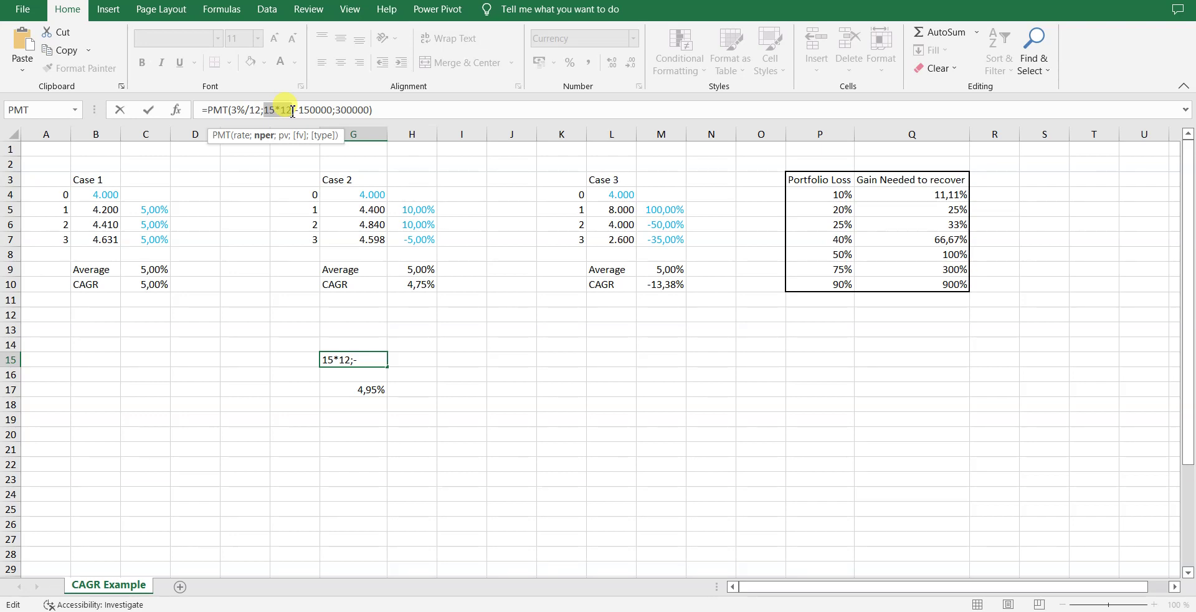
click(275, 107)
key(Return)
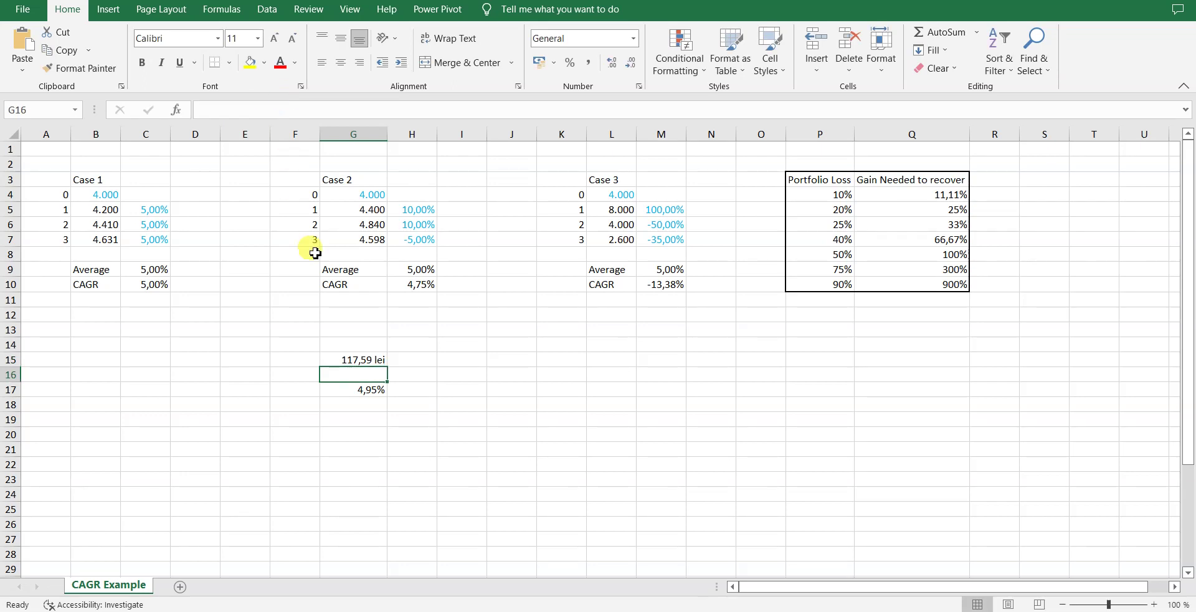
click(349, 361)
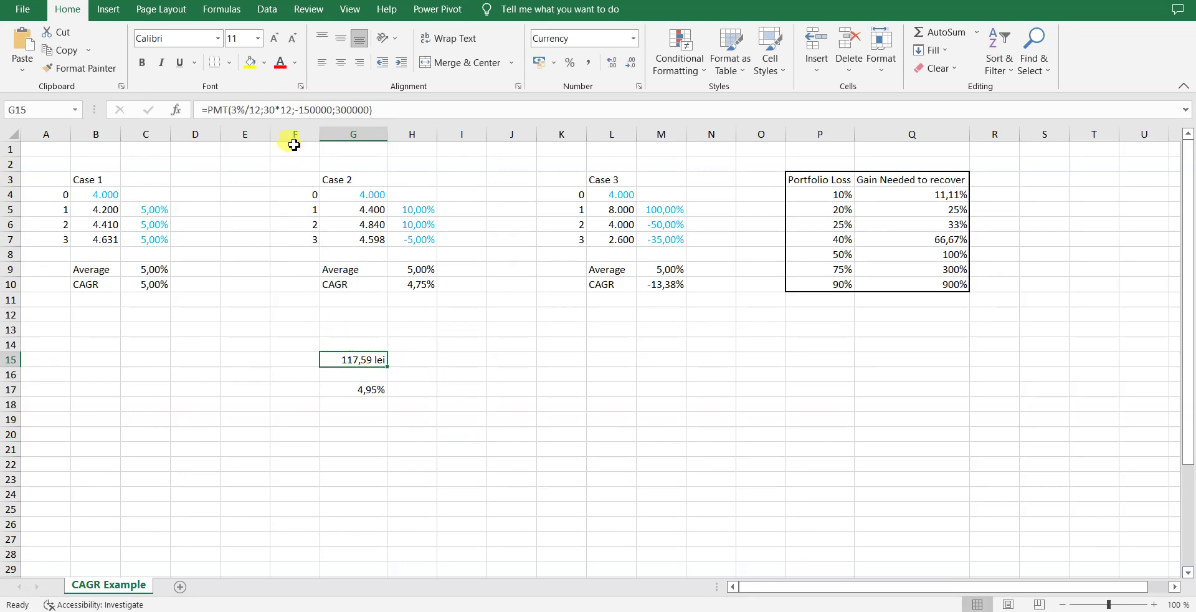
click(276, 107)
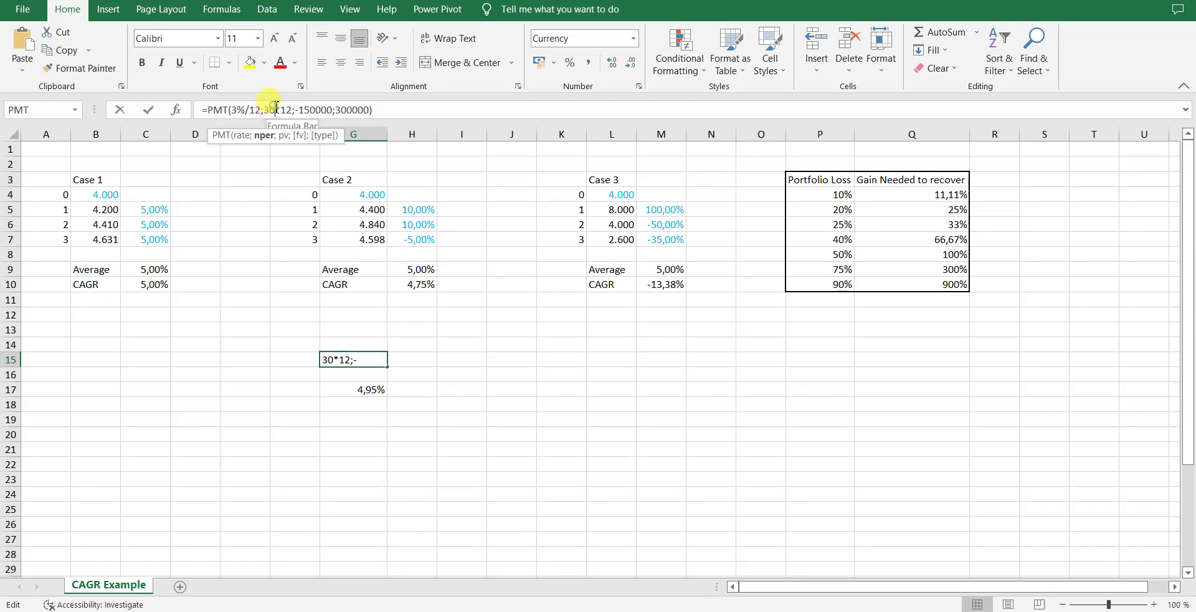
text(1)
key(Return)
click(277, 434)
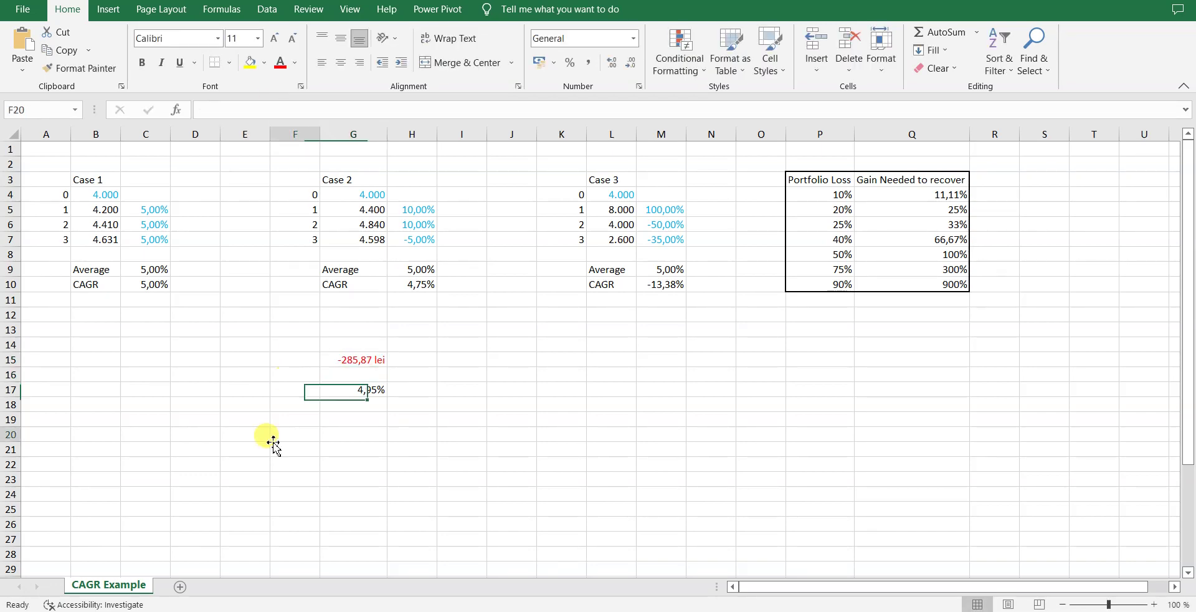
scroll(220, 403, down, 2)
scroll(214, 393, down, 3)
scroll(125, 432, down, 1)
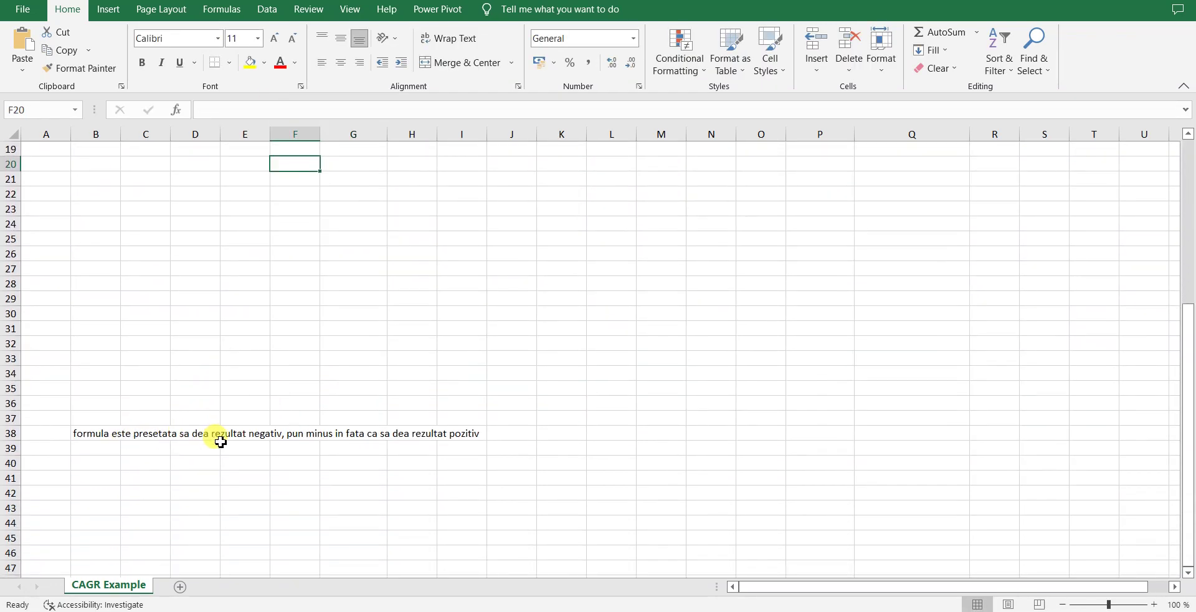
scroll(218, 440, up, 1)
scroll(255, 436, up, 1)
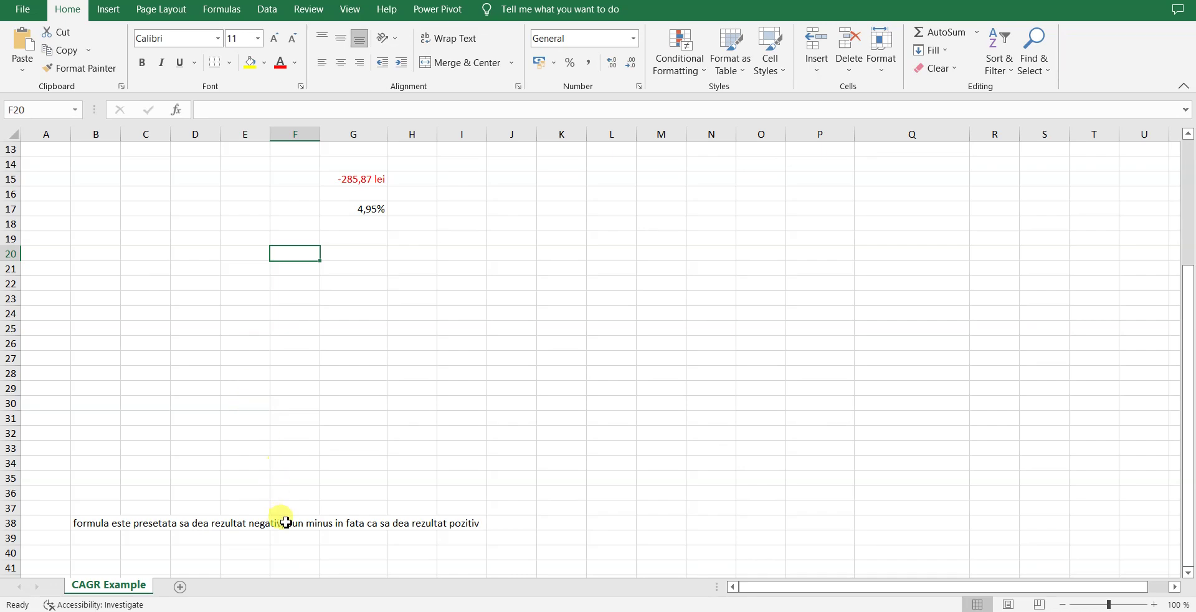
scroll(362, 458, up, 4)
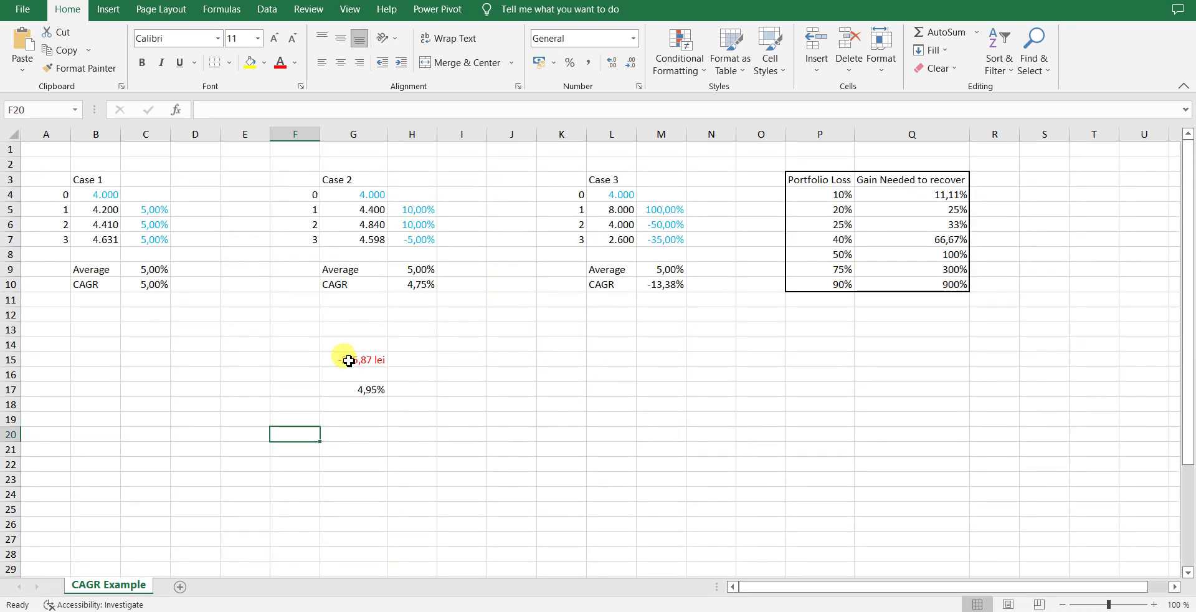
Step: Replace the 150000 present value with 10000 in G15's PMT, then check G15 and G17
click(349, 359)
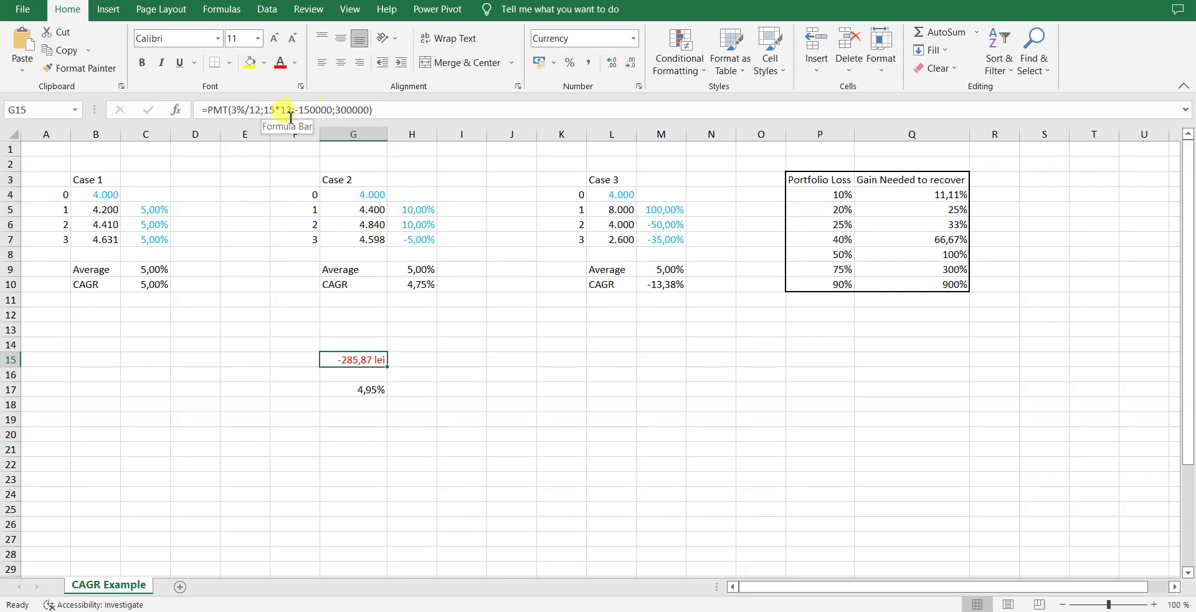
drag(299, 110, 328, 110)
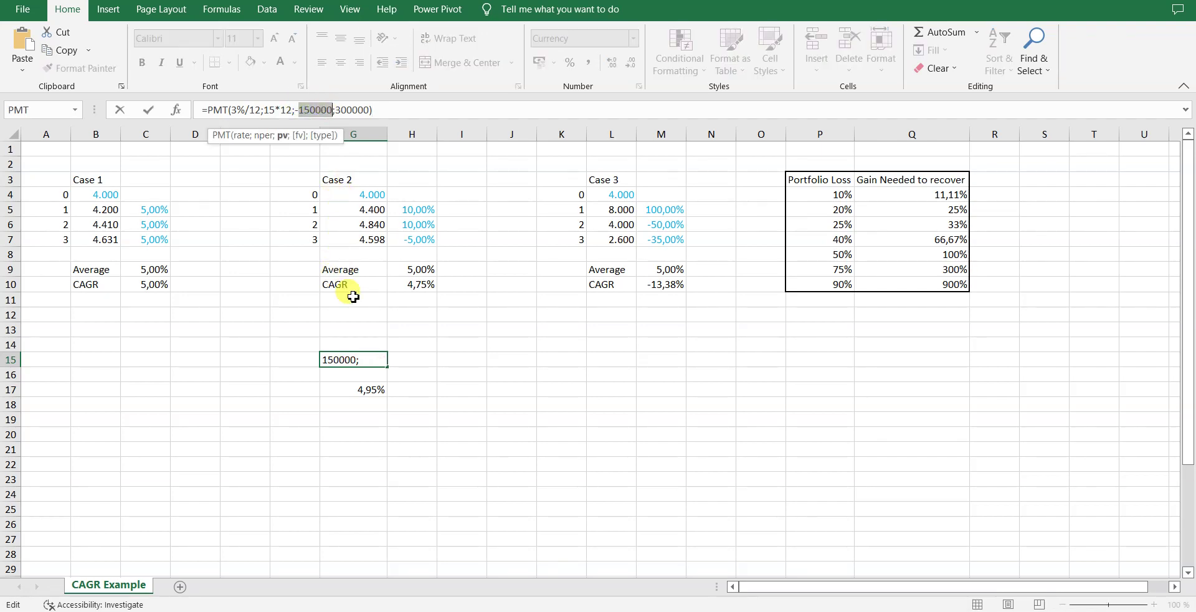
text(-1000)
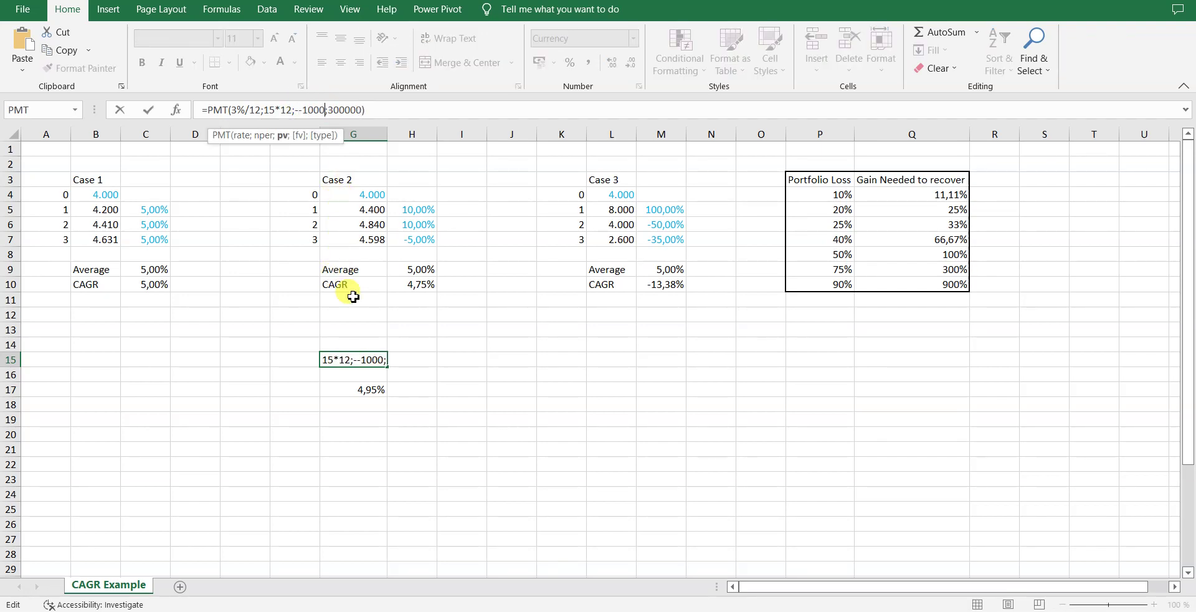
key(BackSpace)
key(BackSpace)
key(BackSpace)
key(BackSpace)
key(BackSpace)
text(10)
text(000)
key(Return)
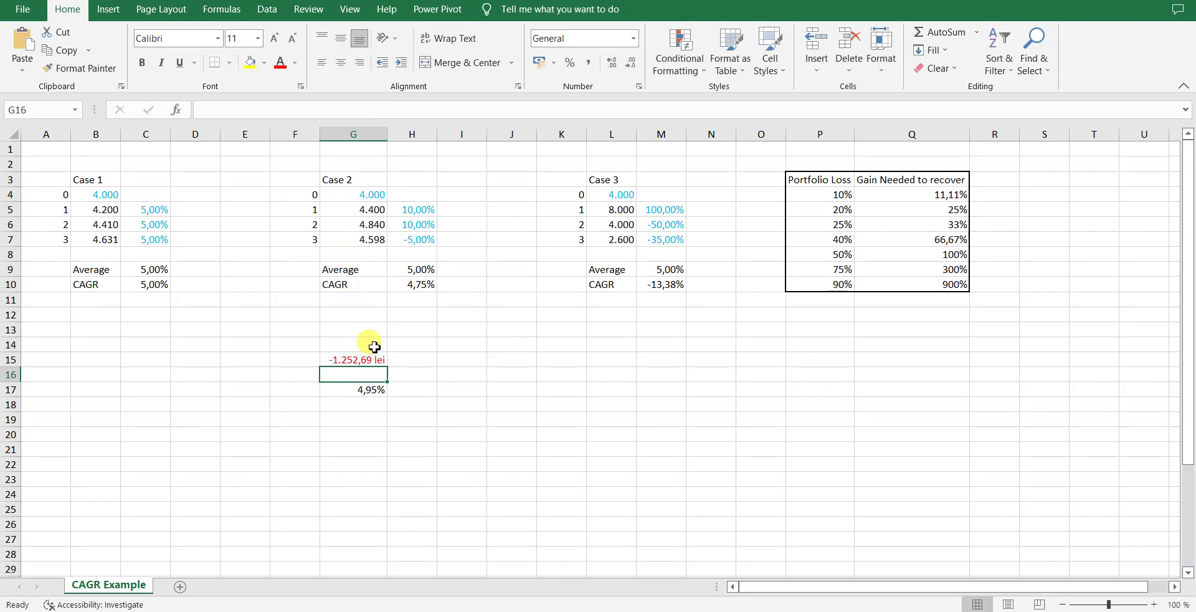
click(349, 359)
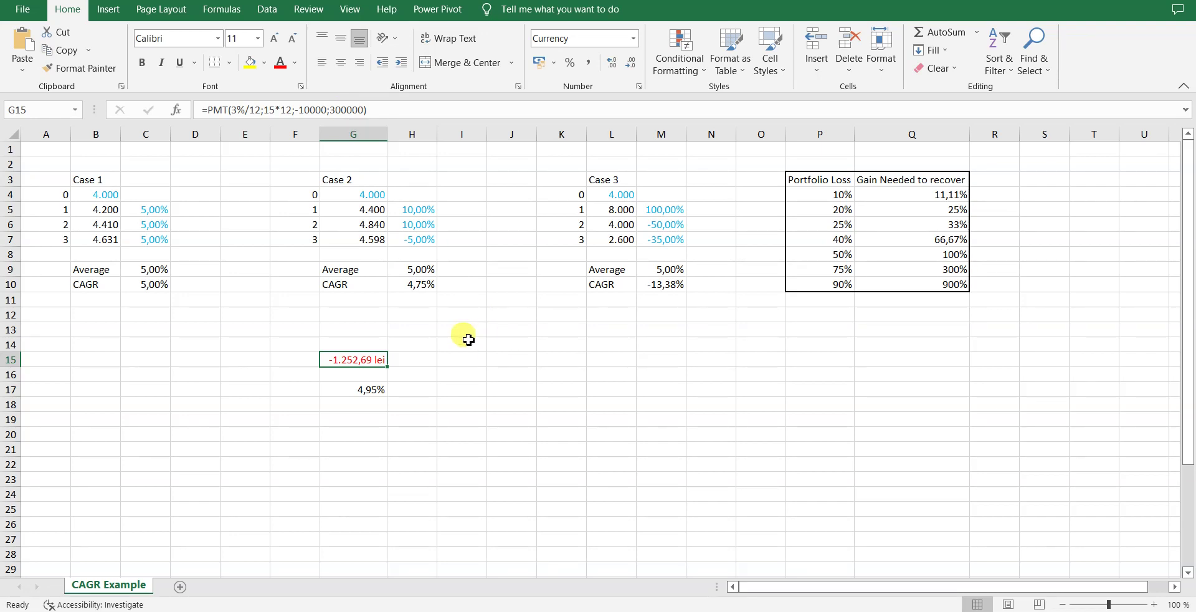
click(384, 394)
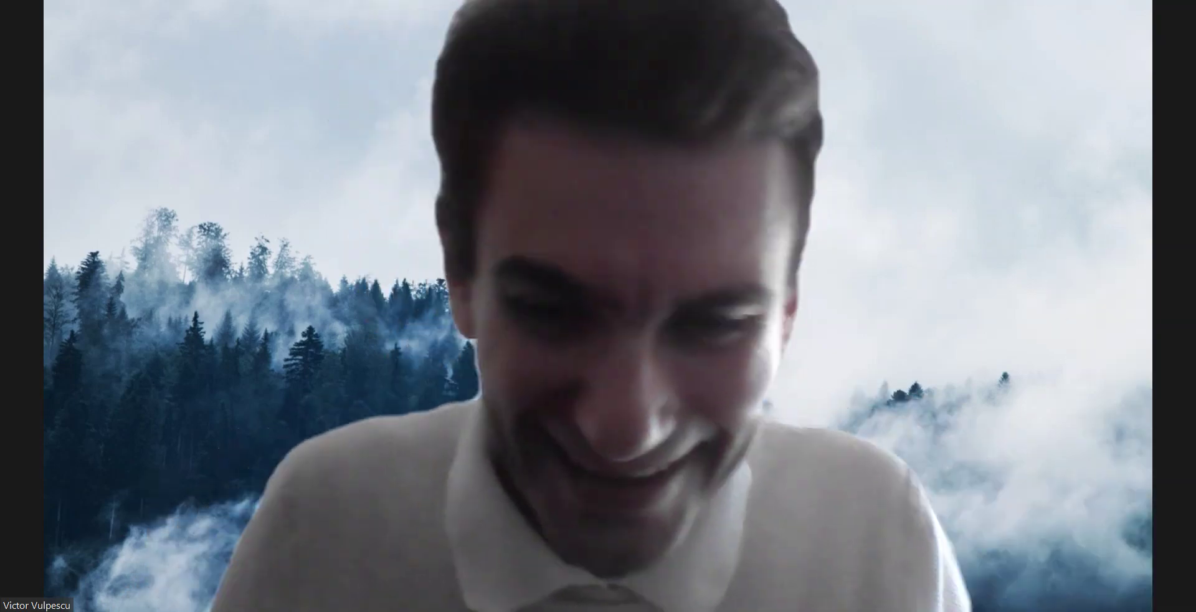
mouse_move(913, 598)
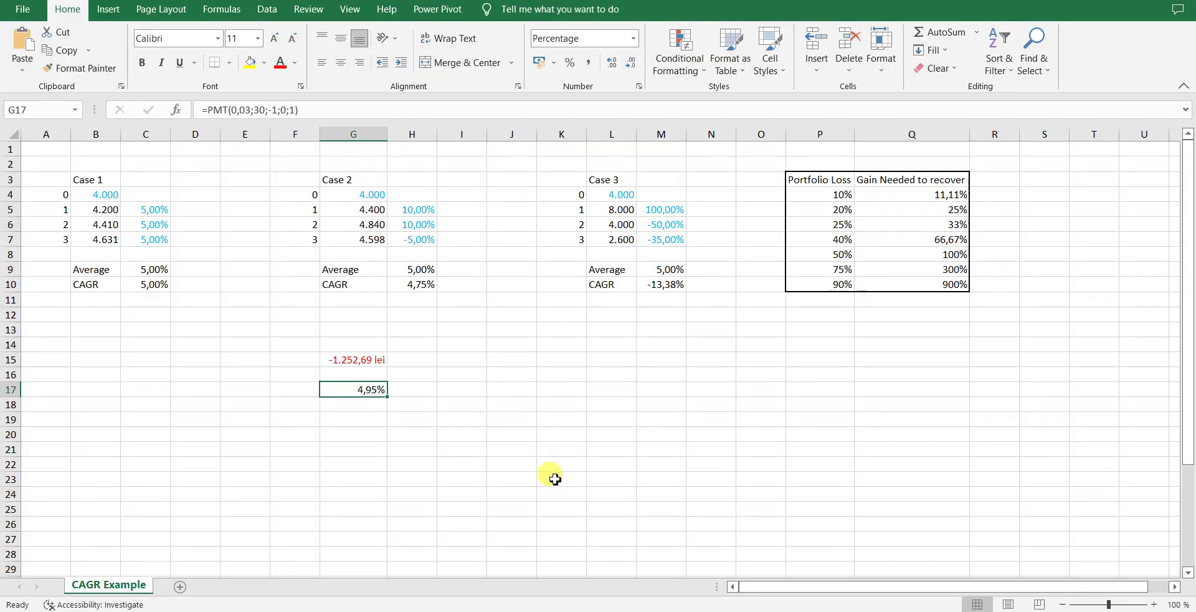
click(555, 479)
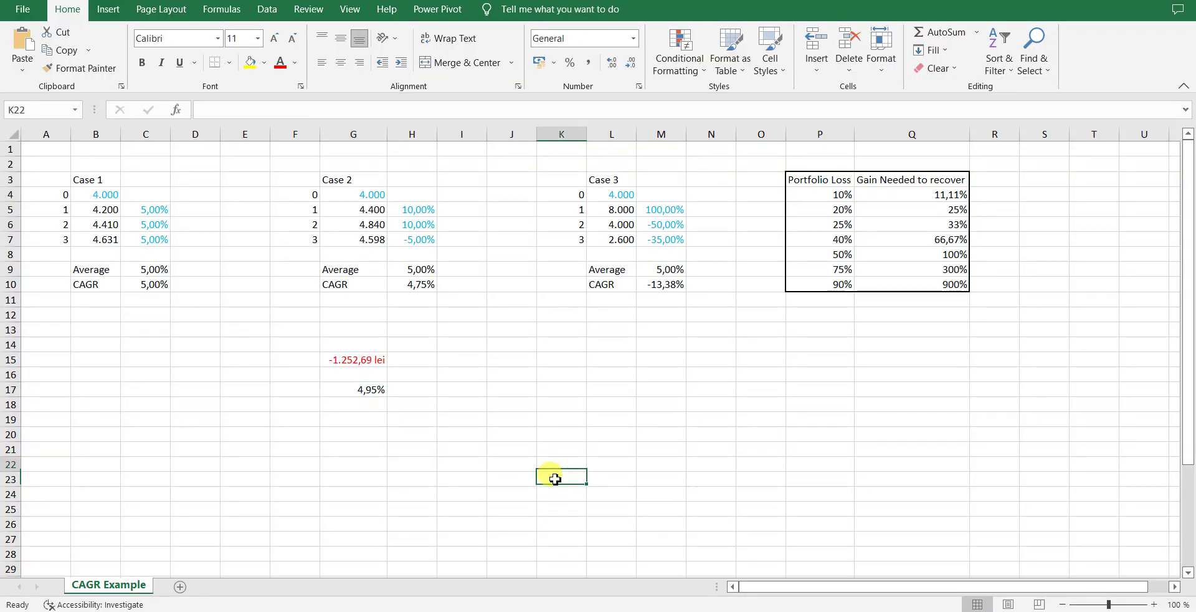
key(Left)
key(Left)
key(Left)
key(Left)
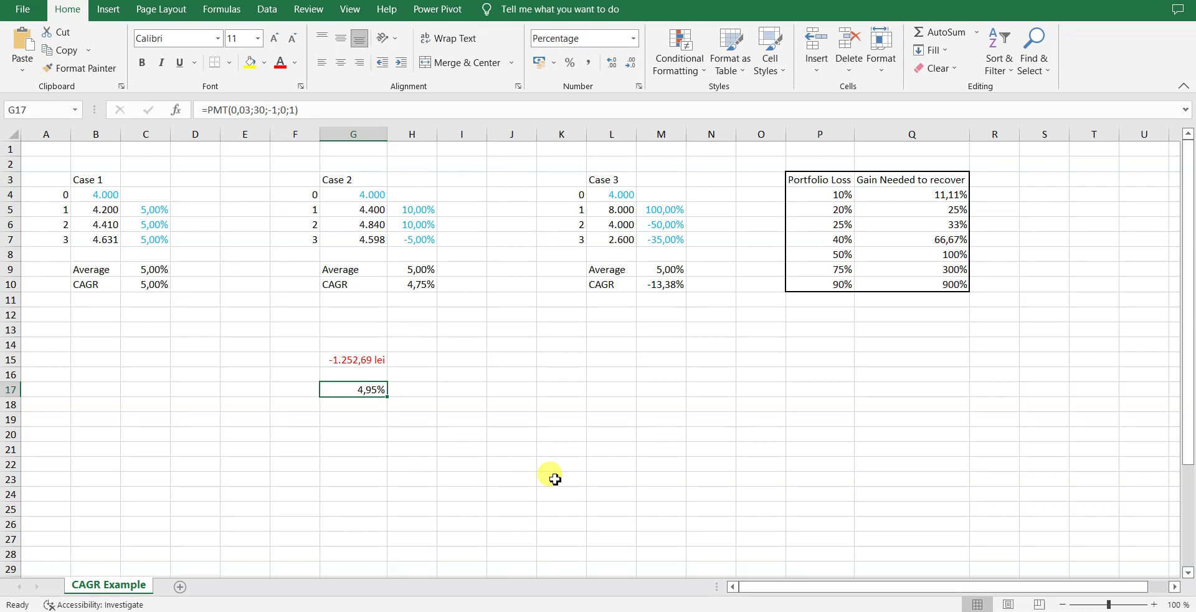
click(358, 378)
click(353, 392)
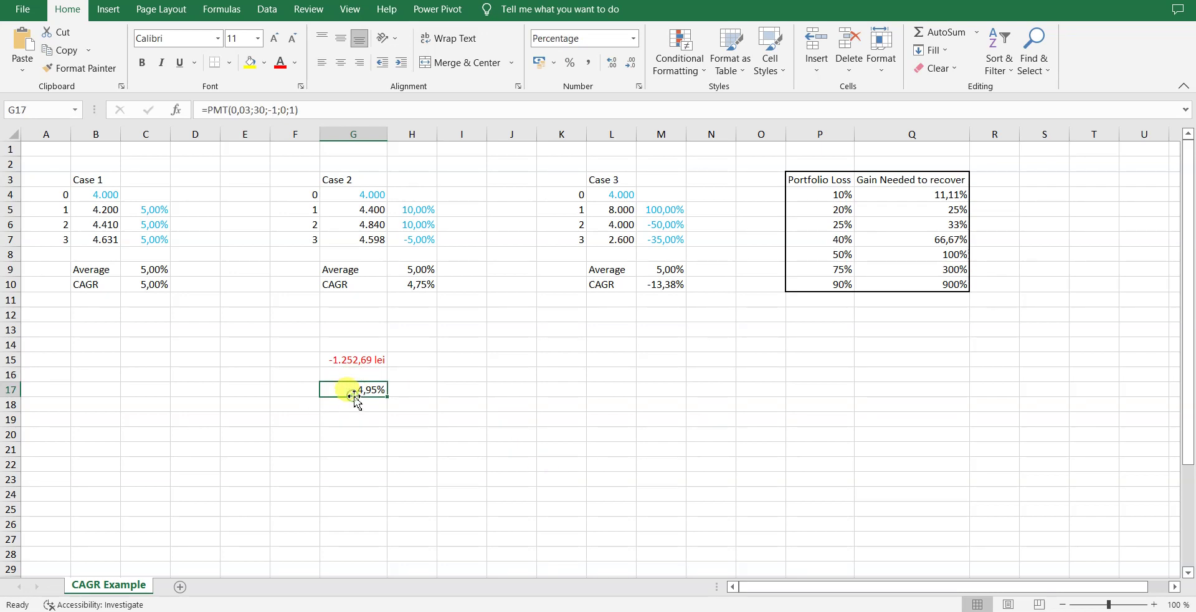
click(282, 113)
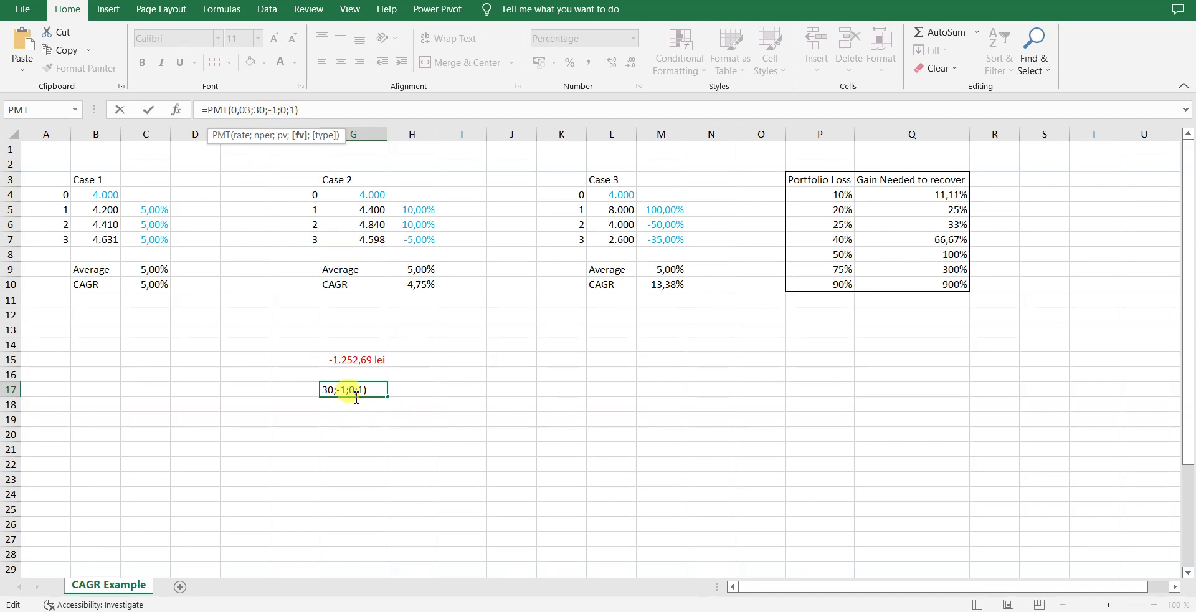
key(Escape)
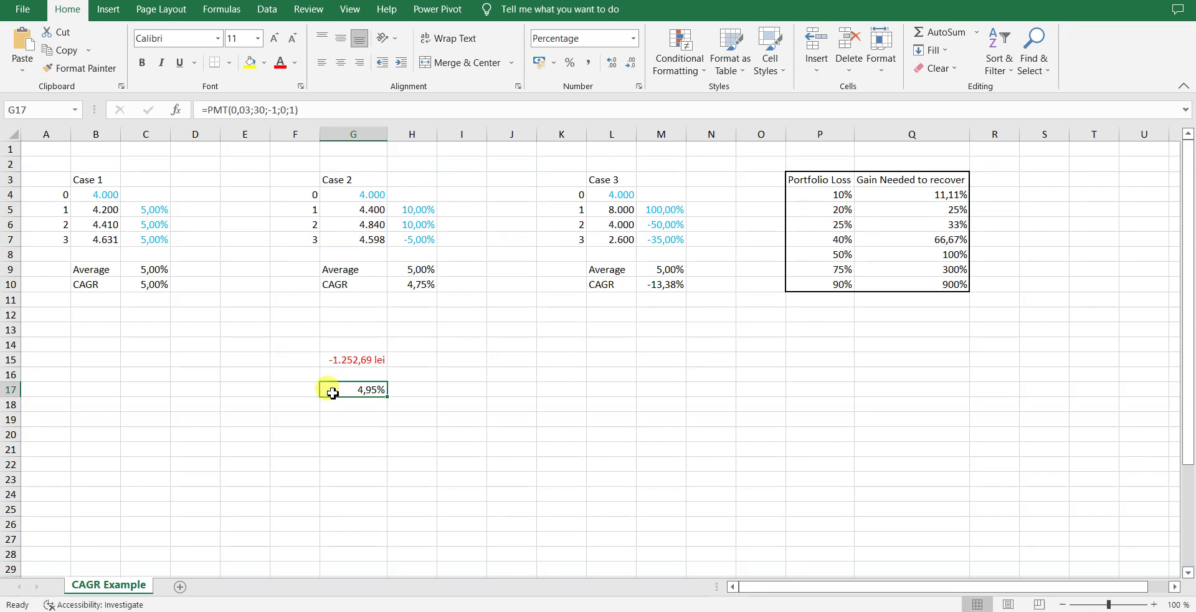
click(256, 110)
double_click(256, 109)
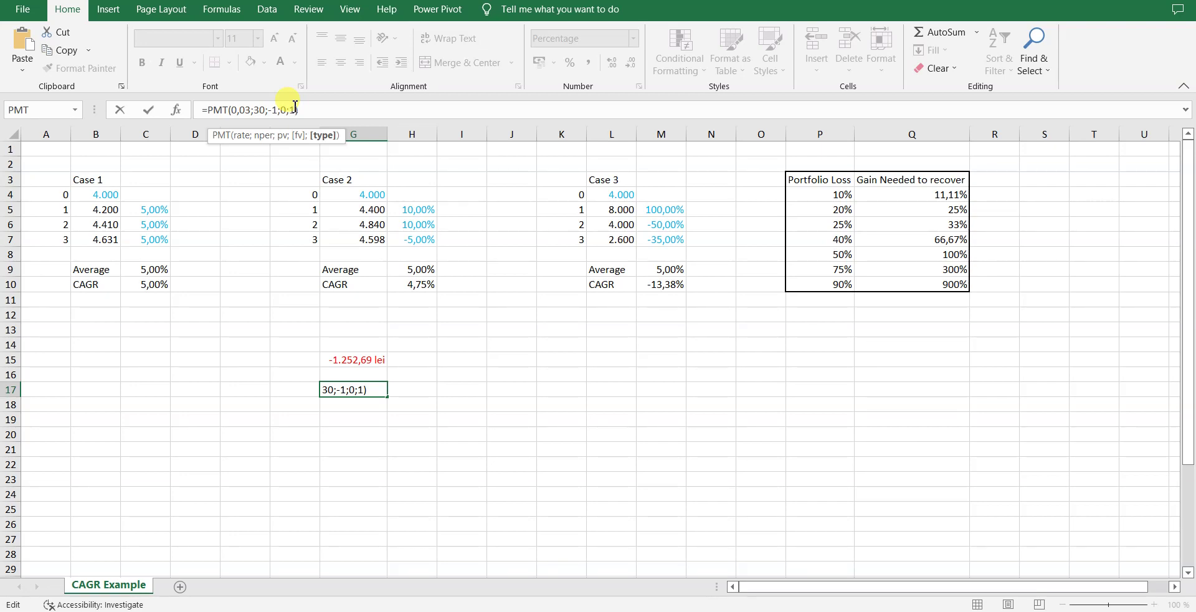
key(Return)
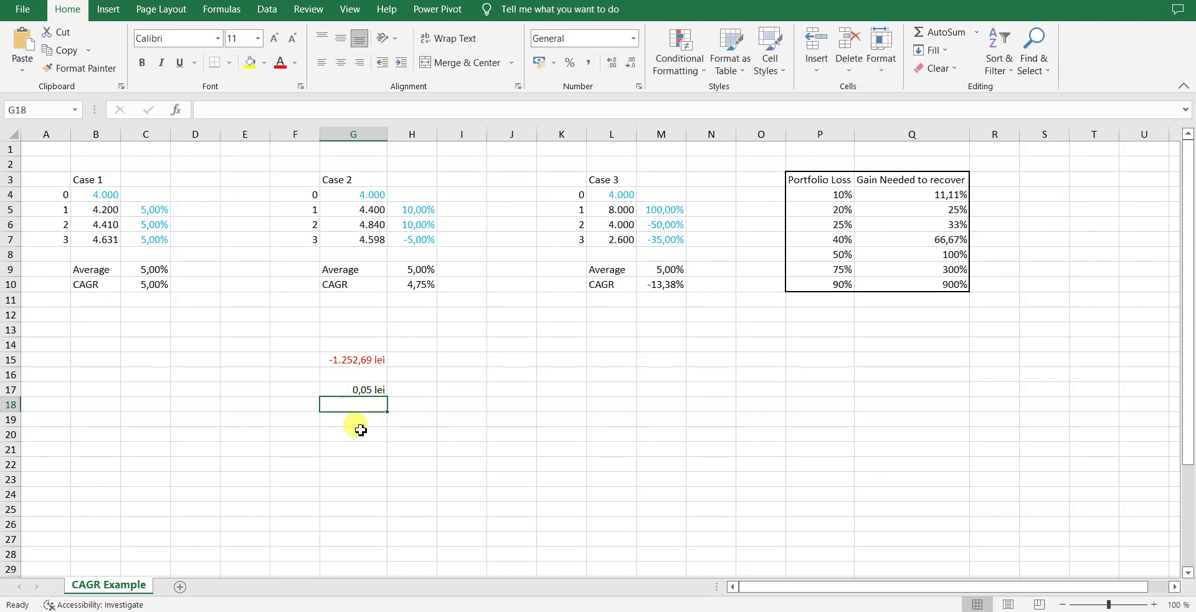
click(353, 387)
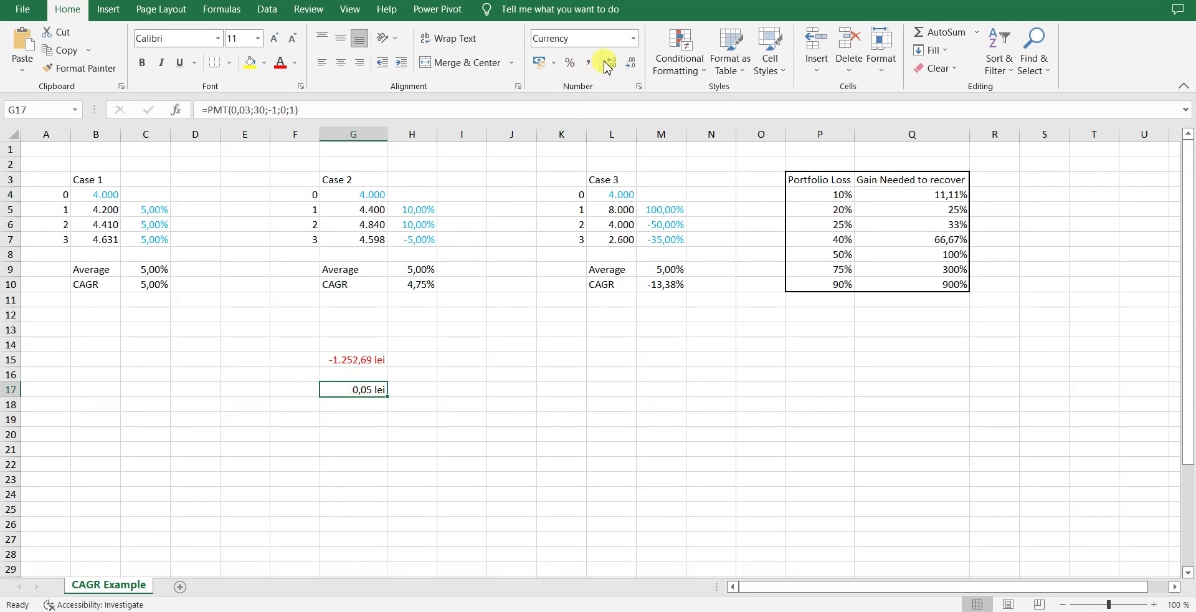
click(569, 62)
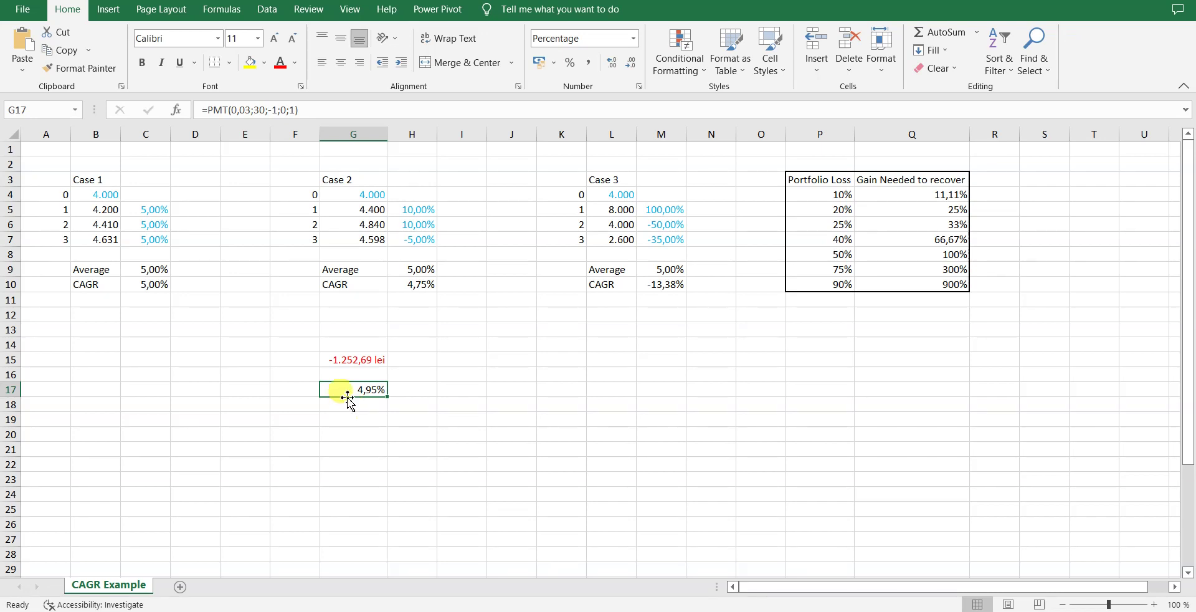
Step: Set G17's PMT payment-type argument to 0, then remove it and recommit the formula
click(298, 112)
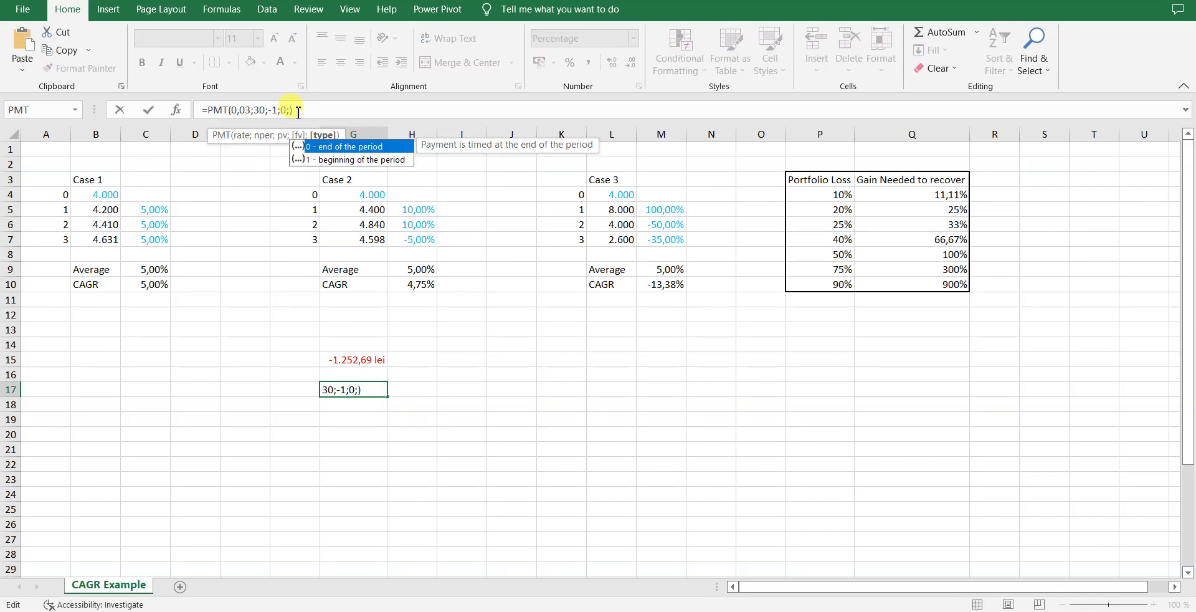
text(0)
key(Return)
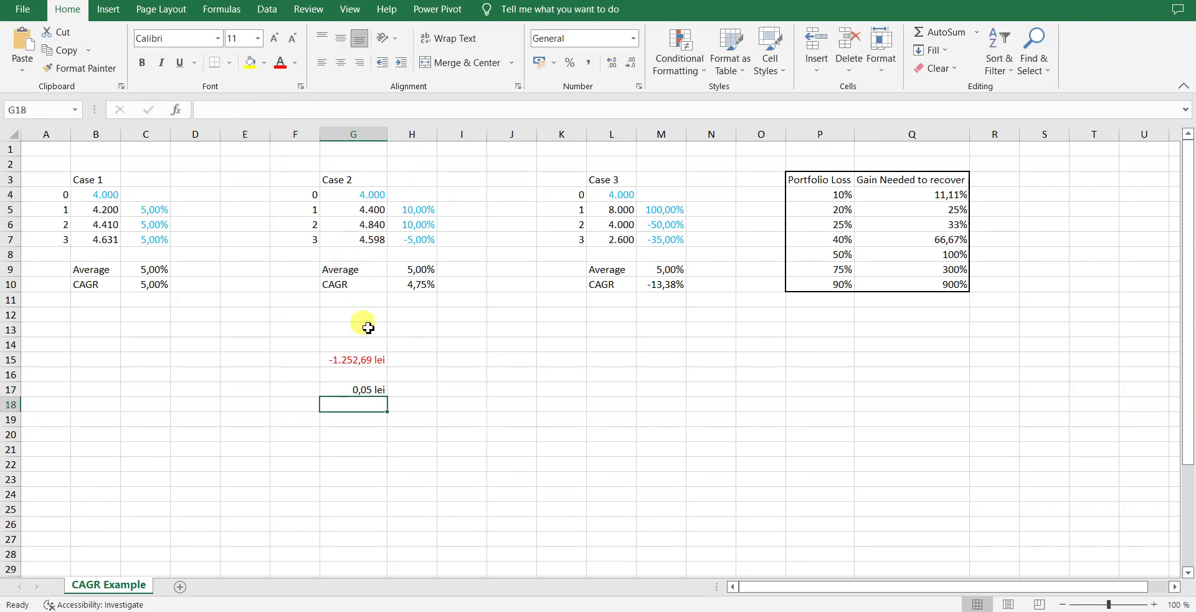
click(353, 388)
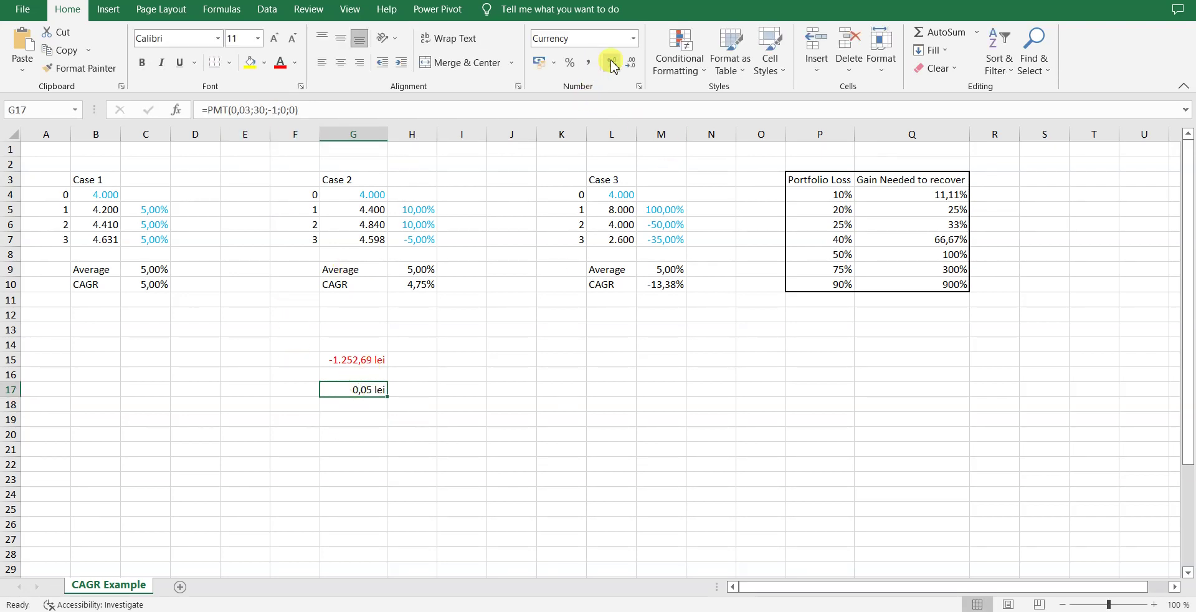
click(297, 110)
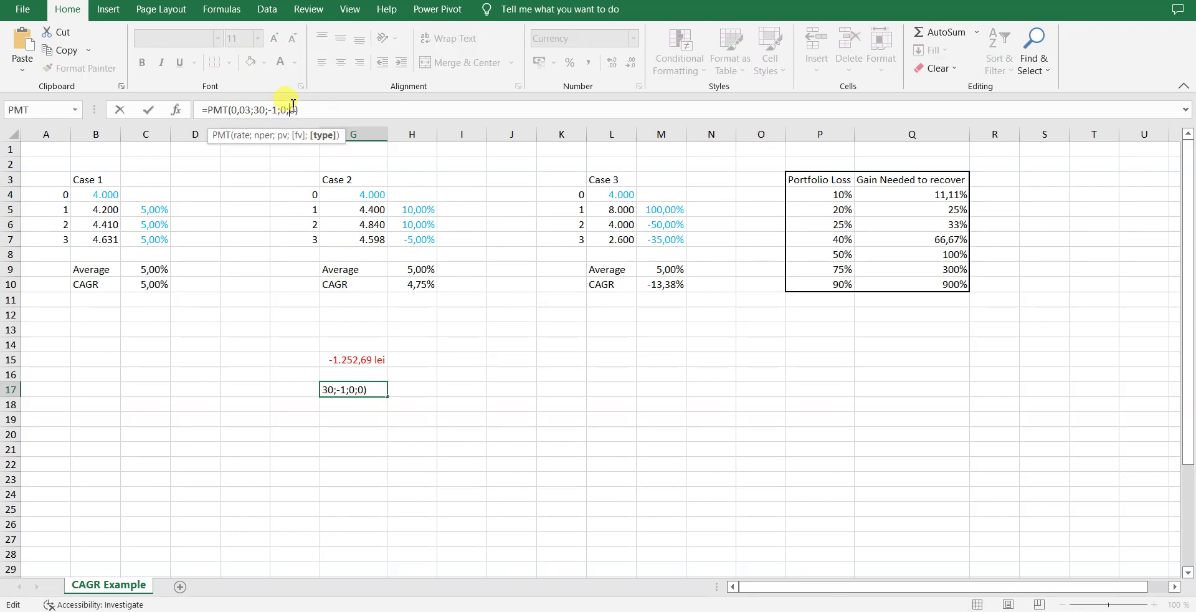
key(BackSpace)
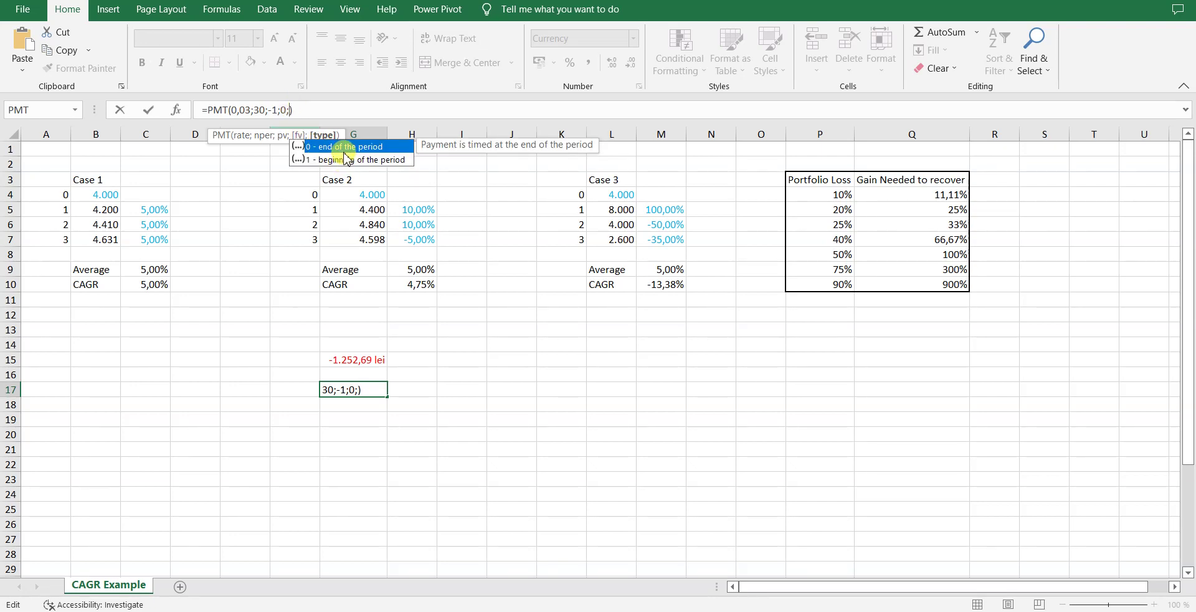
key(Return)
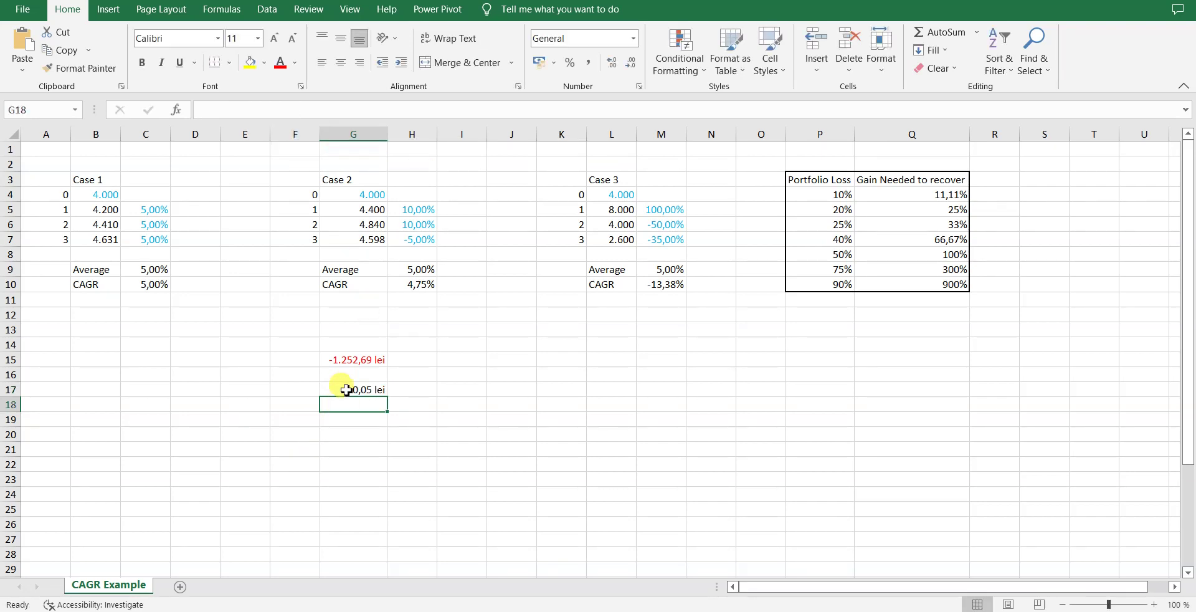
Step: Format G17 as a percentage with two decimals so it shows 4,95%
click(346, 390)
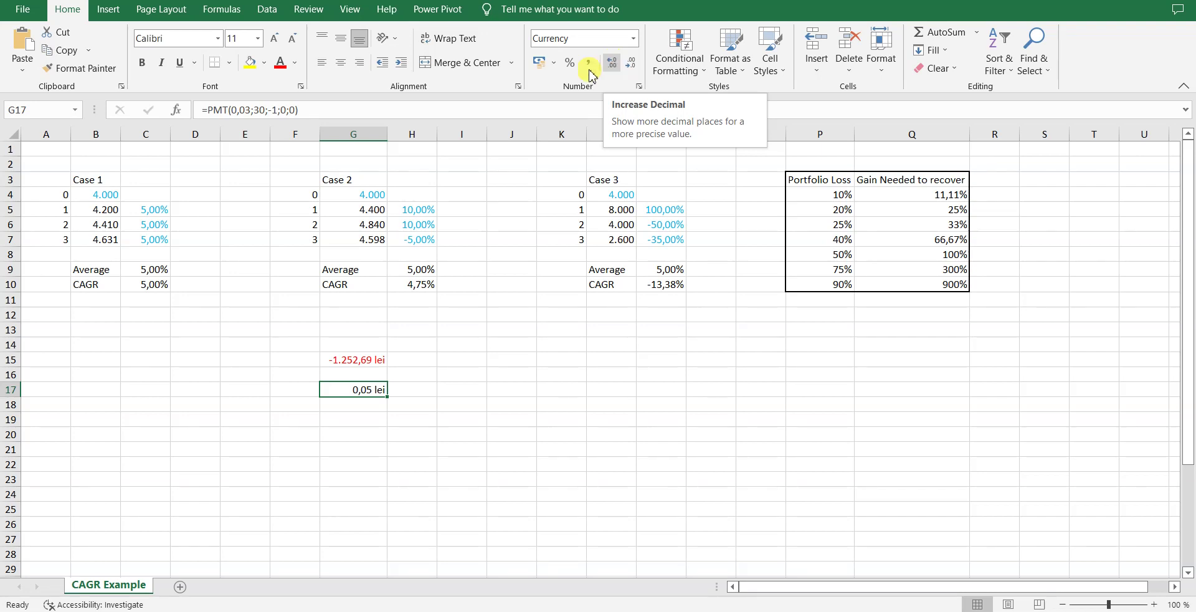
click(570, 63)
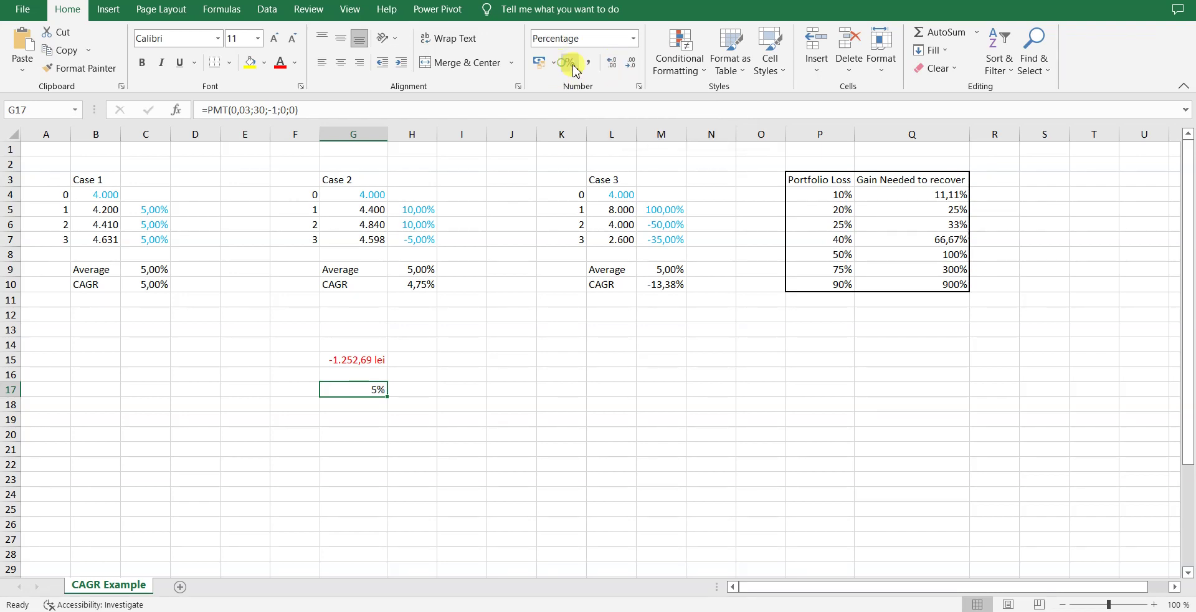
click(616, 66)
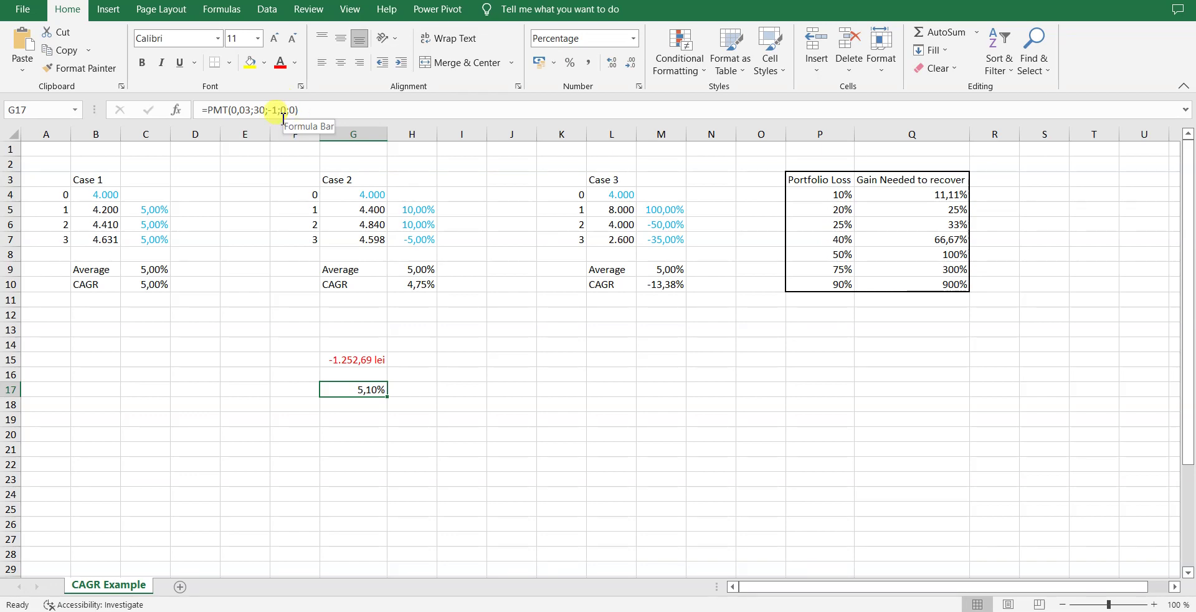
click(297, 112)
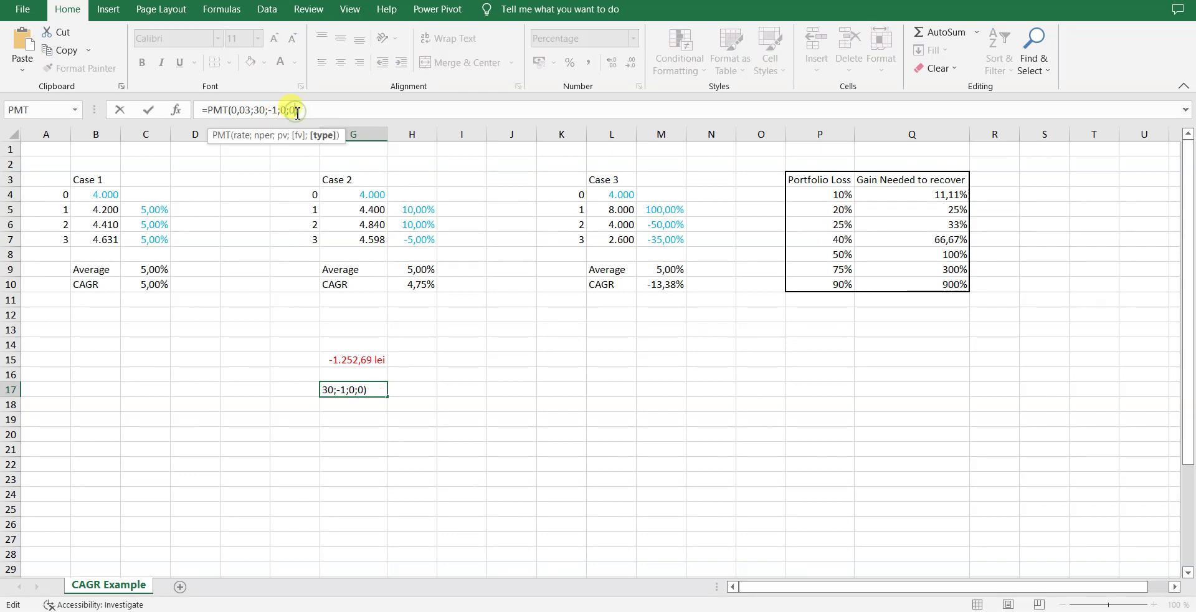
text(1)
key(Return)
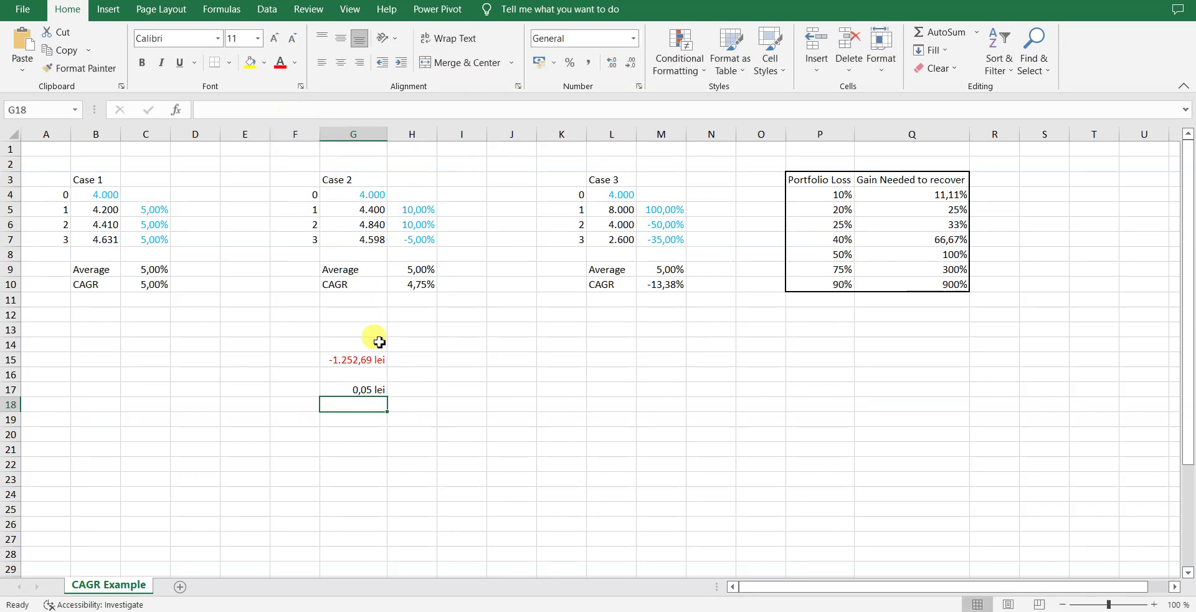
click(355, 389)
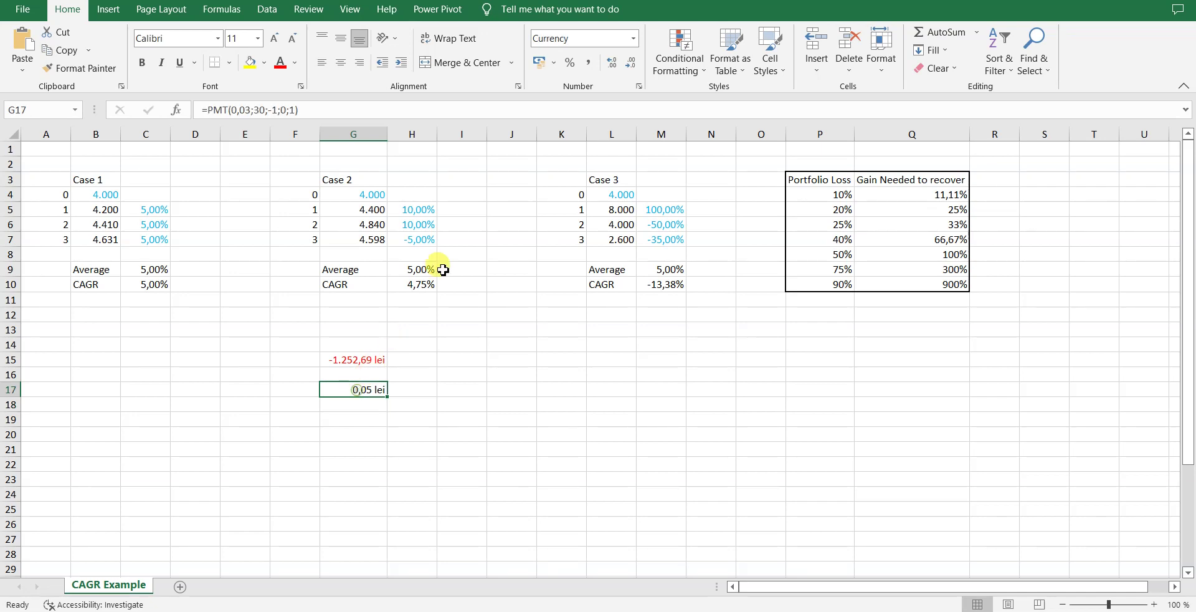
click(569, 62)
click(613, 63)
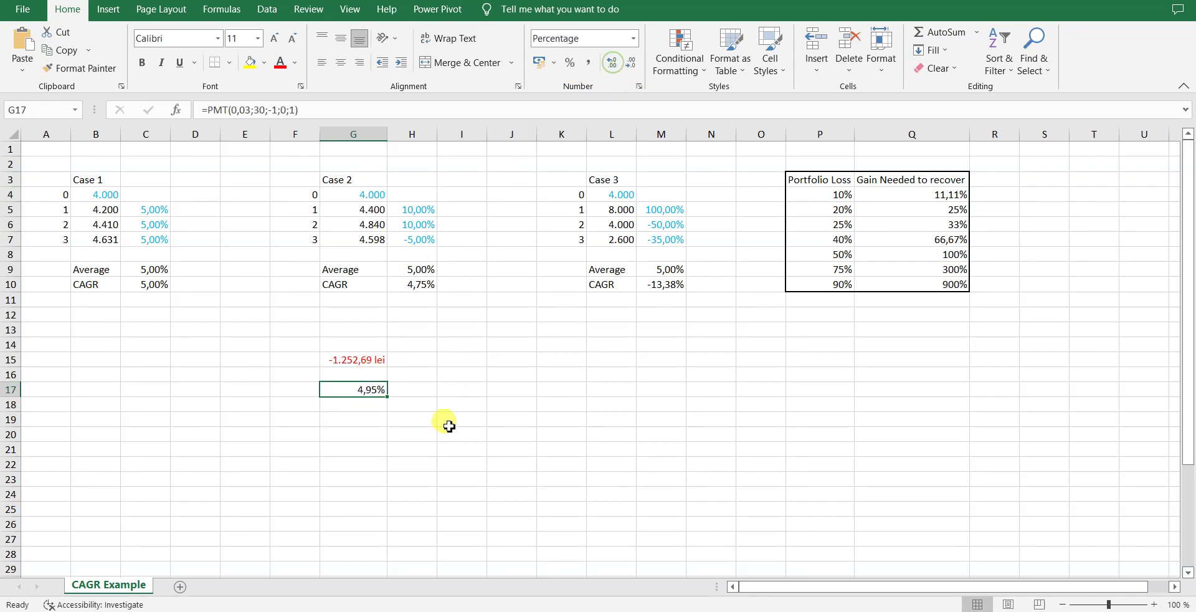
click(449, 424)
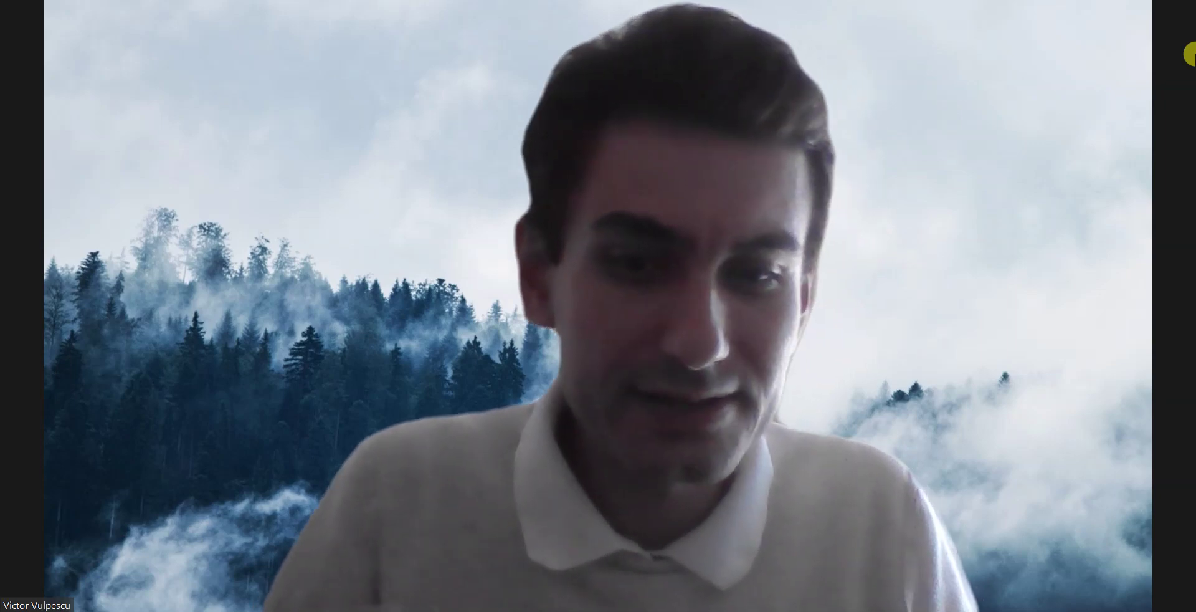
mouse_move(1188, 40)
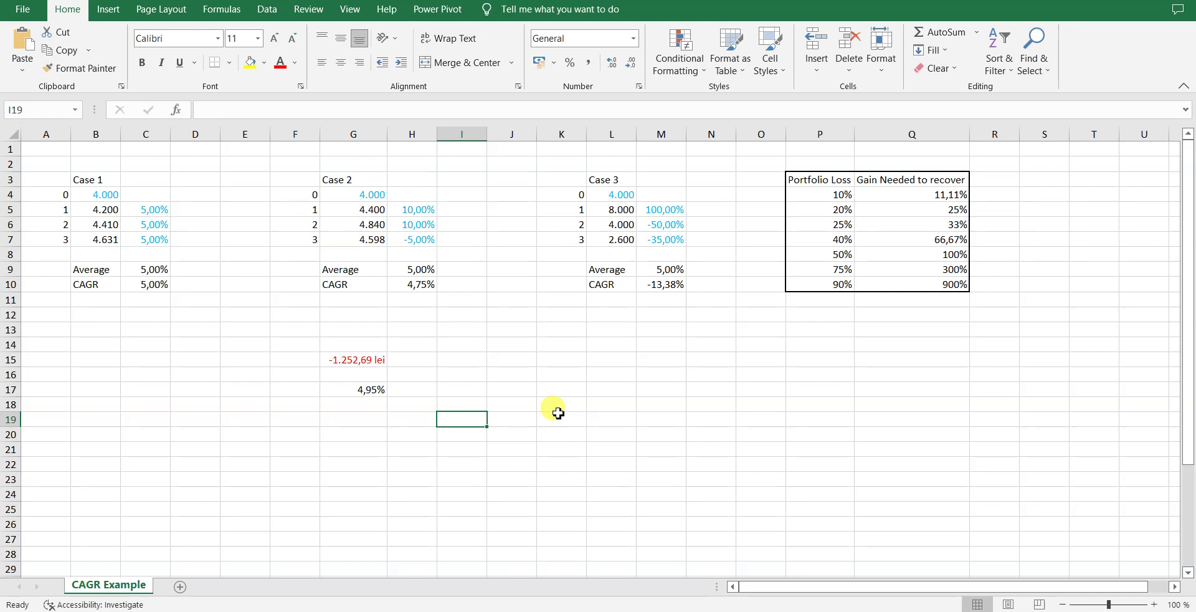
click(334, 362)
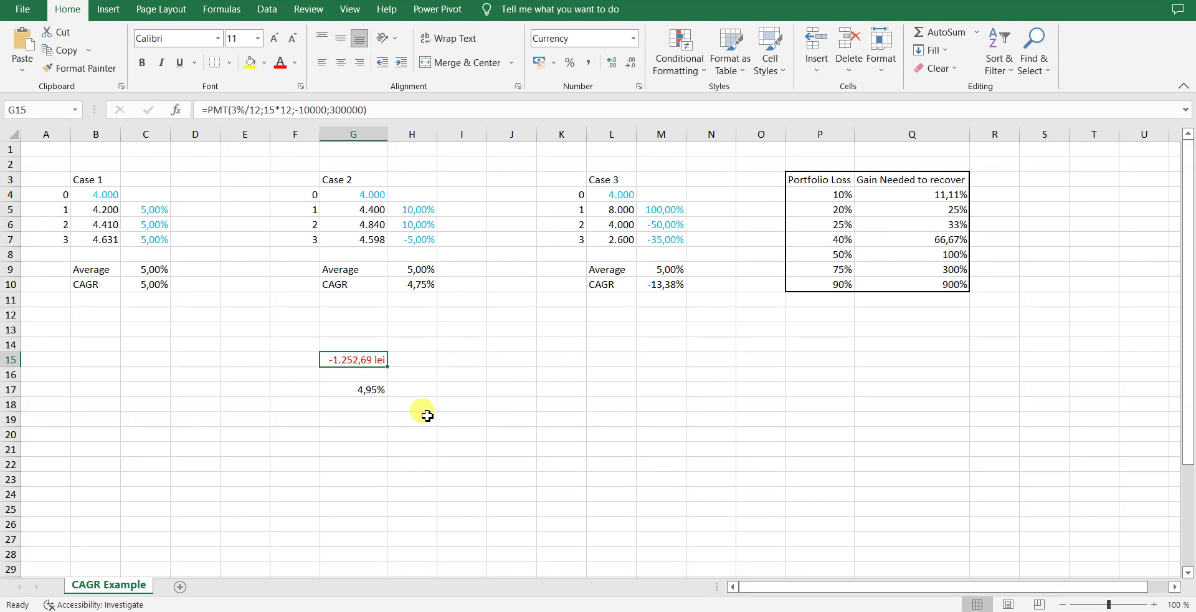
key(Right)
key(Left)
key(Right)
key(Right)
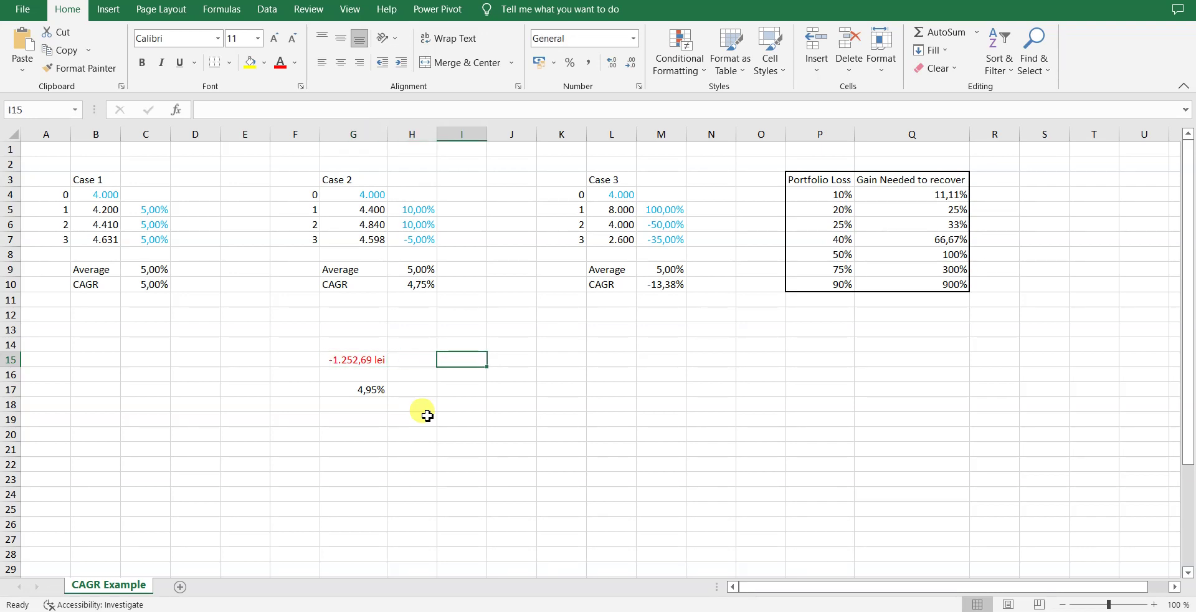
key(Right)
key(Right)
key(Right)
key(Left)
key(Left)
key(Left)
key(Left)
key(Left)
key(Left)
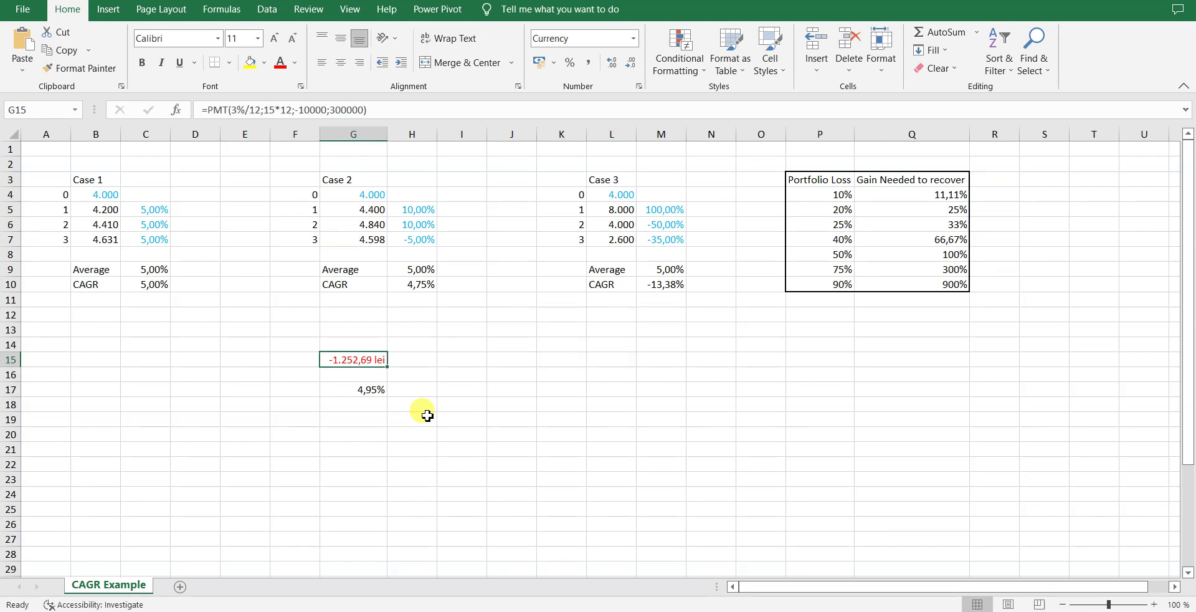
key(Down)
key(Down)
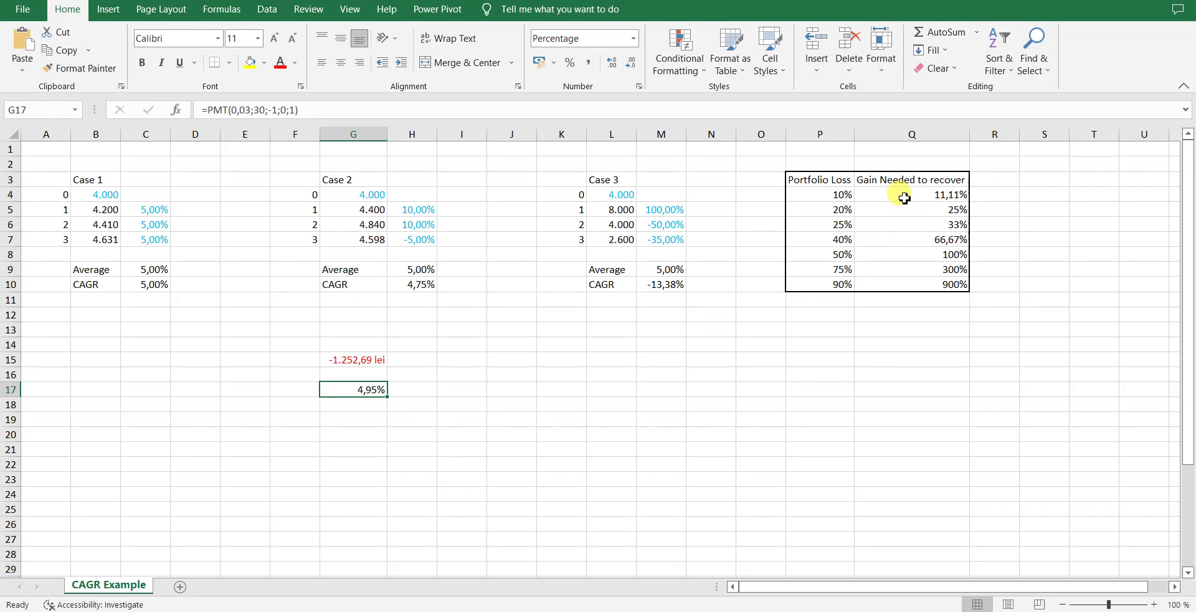
drag(802, 177, 943, 287)
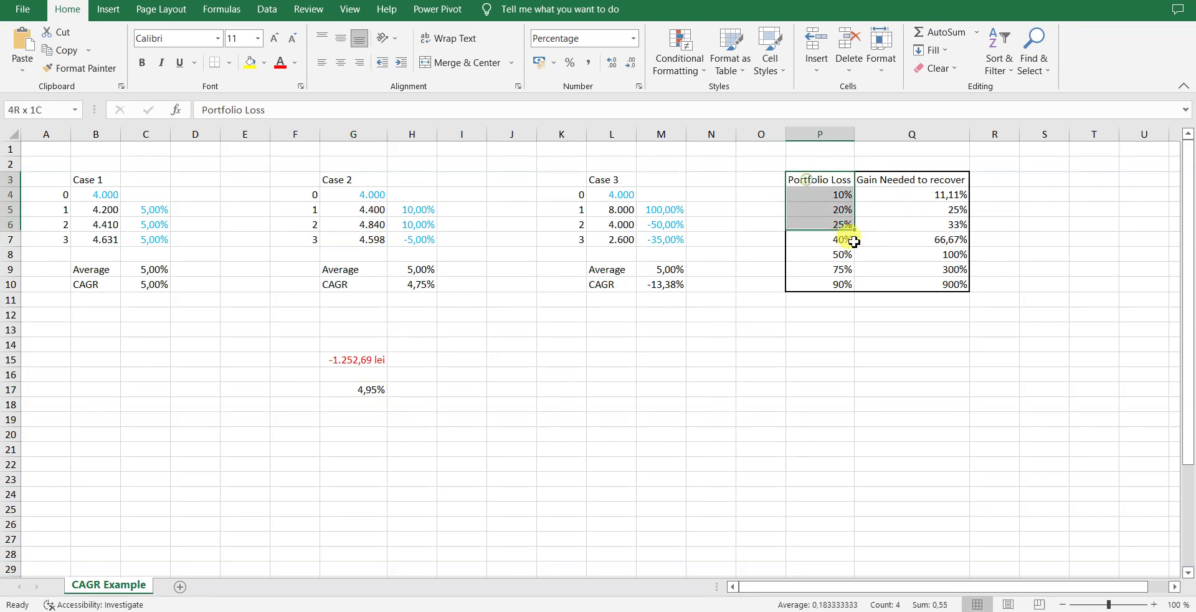
click(929, 312)
drag(820, 180, 918, 287)
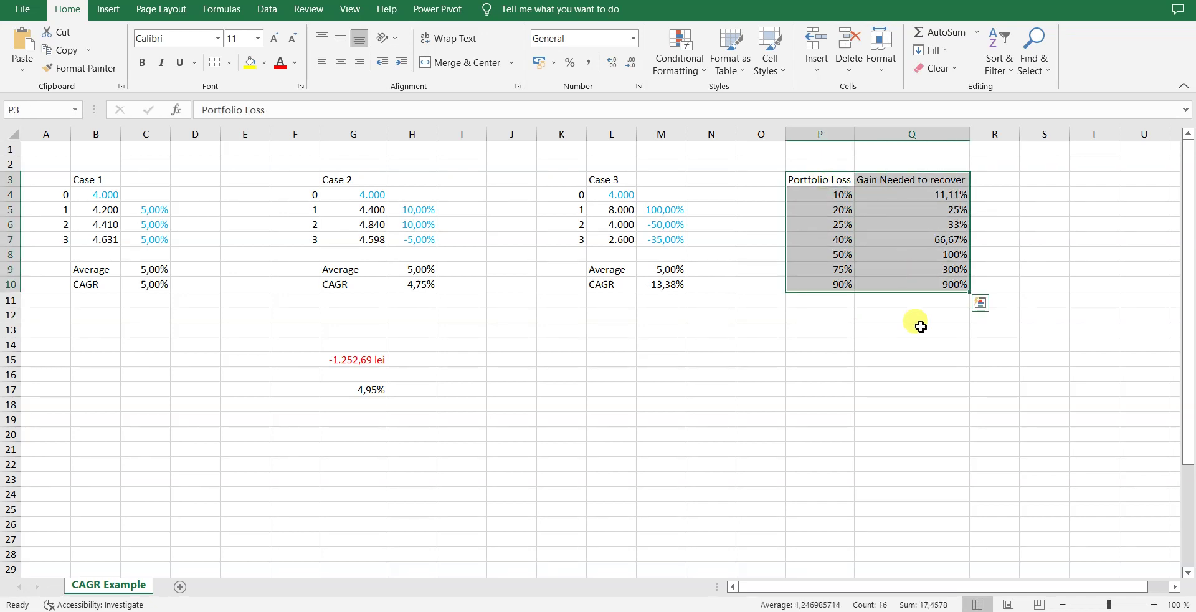
click(916, 326)
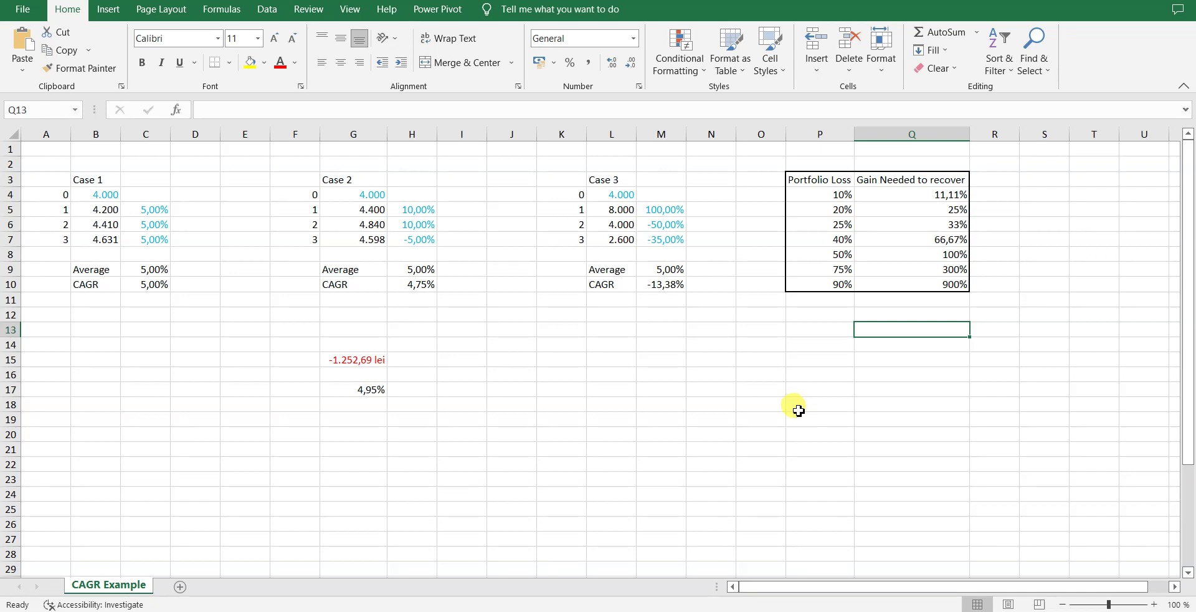
mouse_move(806, 195)
mouse_down()
mouse_move(901, 210)
mouse_move(900, 224)
mouse_up()
click(897, 224)
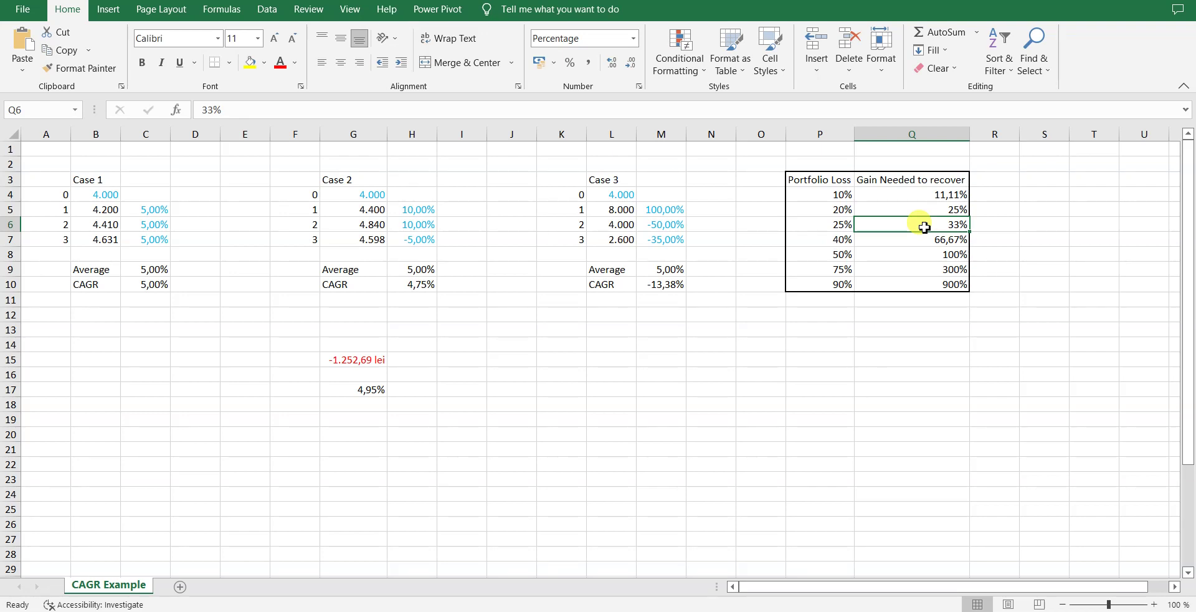
key(Left)
key(Right)
key(Left)
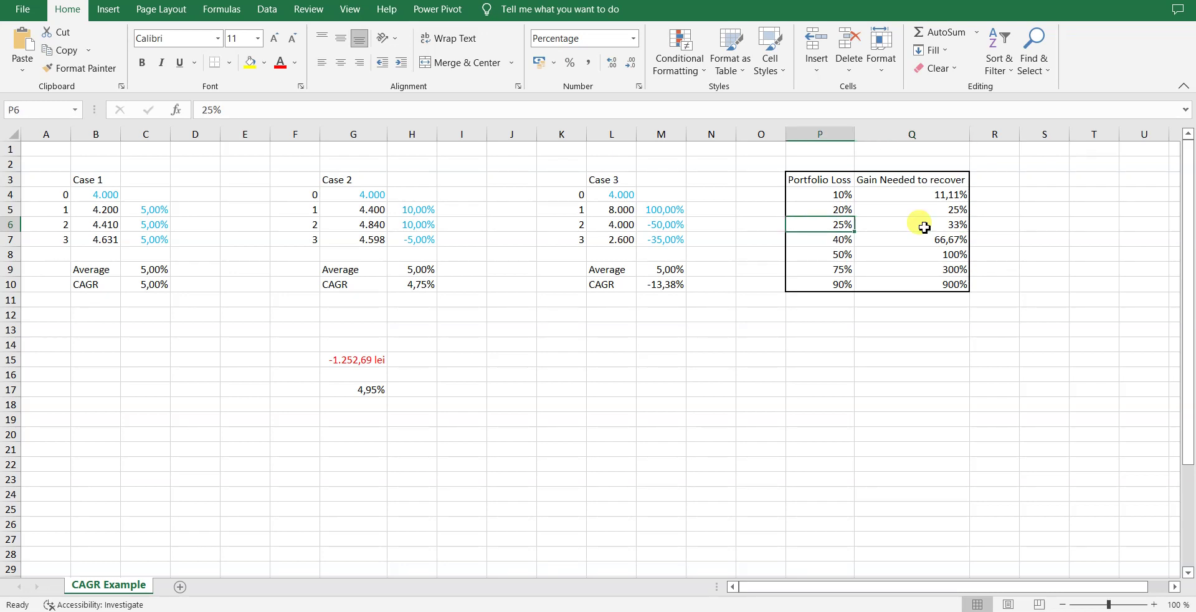
key(Down)
key(Down)
key(Down)
key(Down)
key(Down)
key(Right)
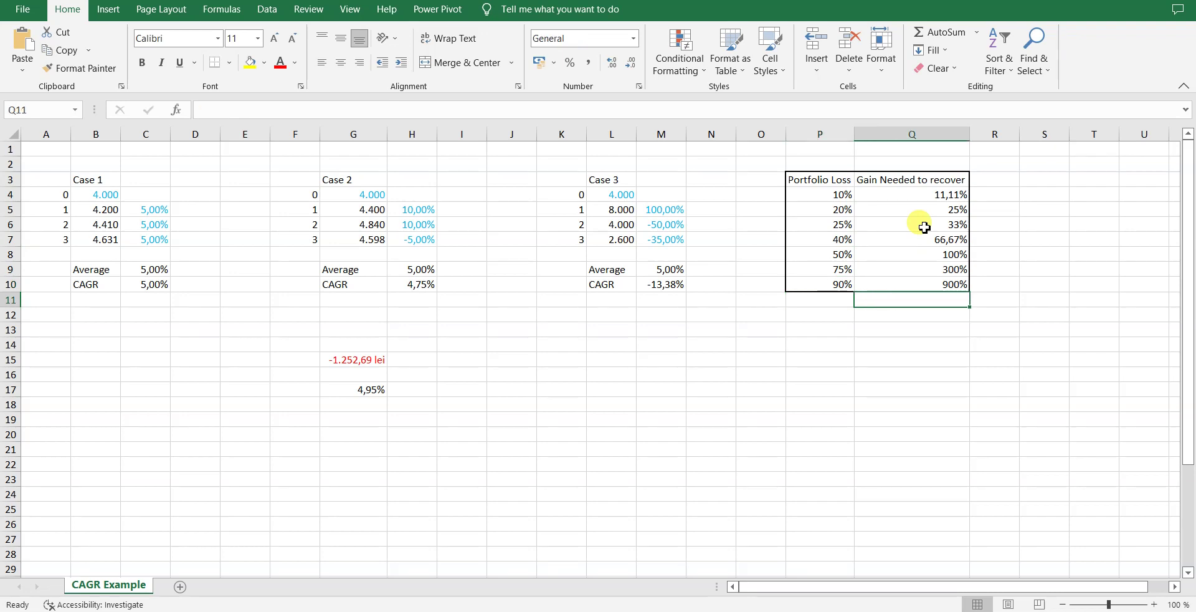
key(Up)
key(Up)
key(Up)
key(Up)
key(Up)
key(Up)
key(Up)
key(Up)
key(Left)
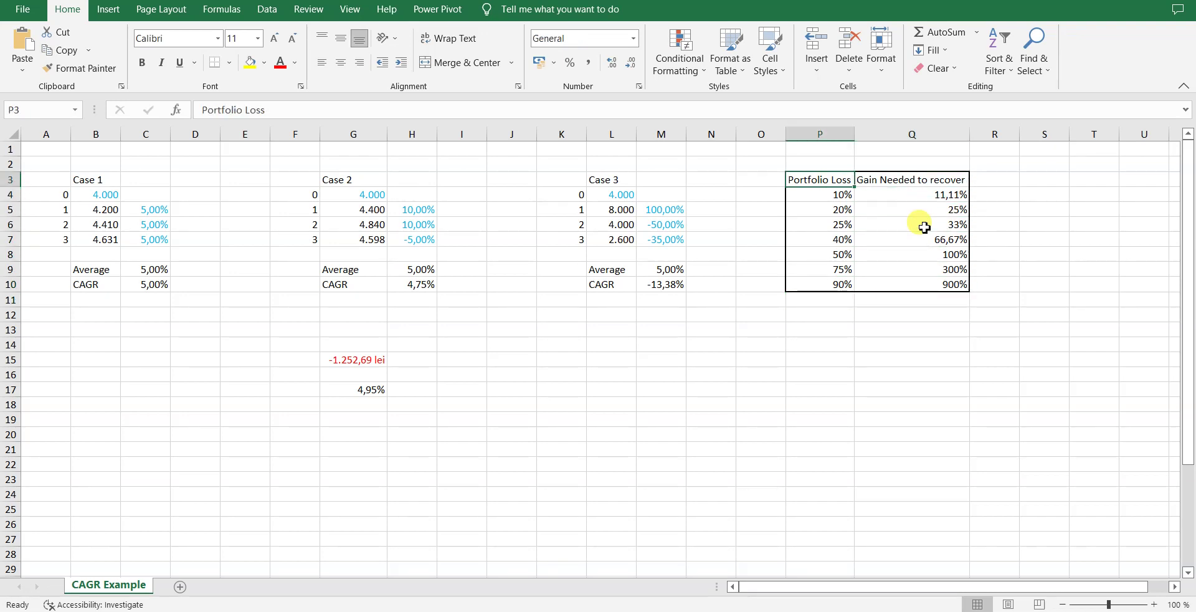
key(Down)
key(Down)
key(Down)
key(Down)
key(Down)
key(Right)
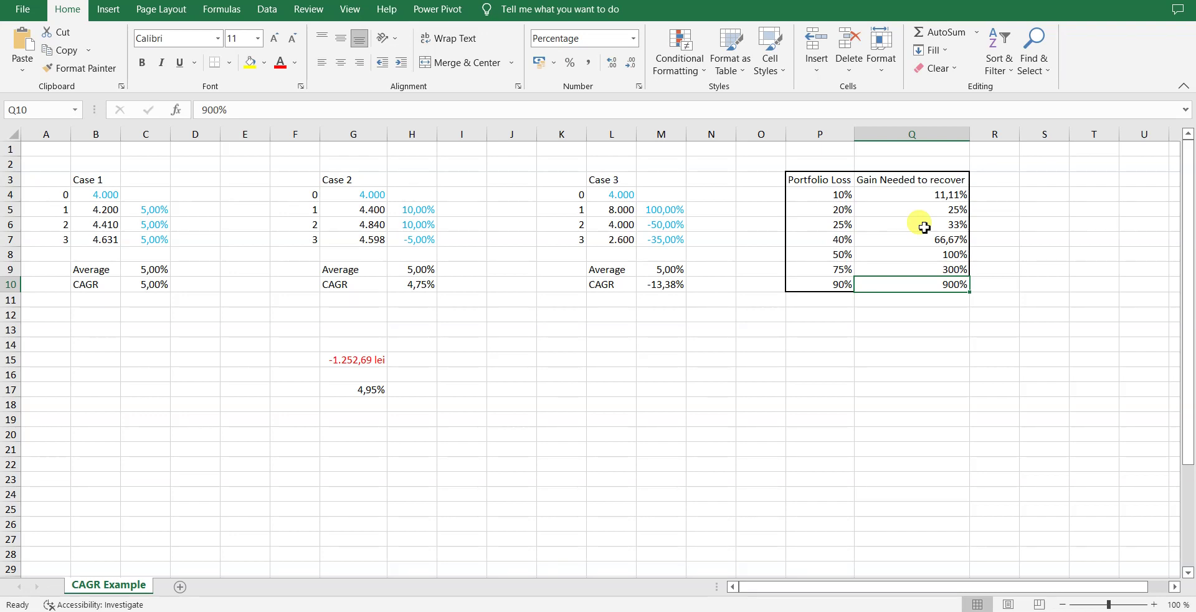
key(Up)
key(Up)
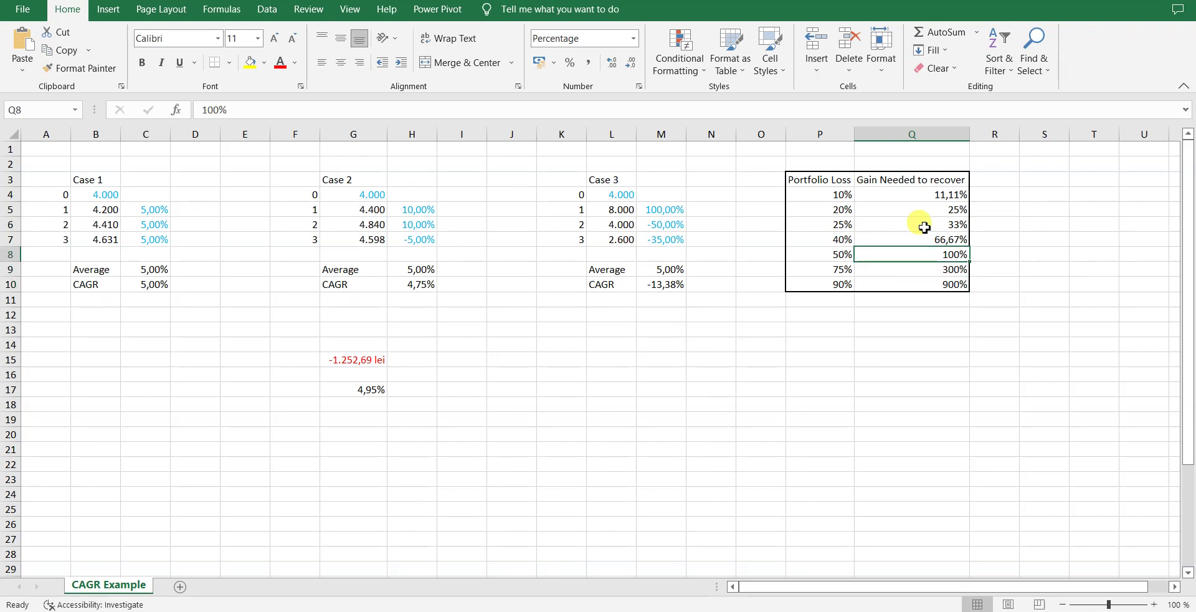
key(Up)
key(Up)
key(Up)
key(Up)
key(Left)
key(Down)
key(Down)
key(Down)
key(Down)
key(Down)
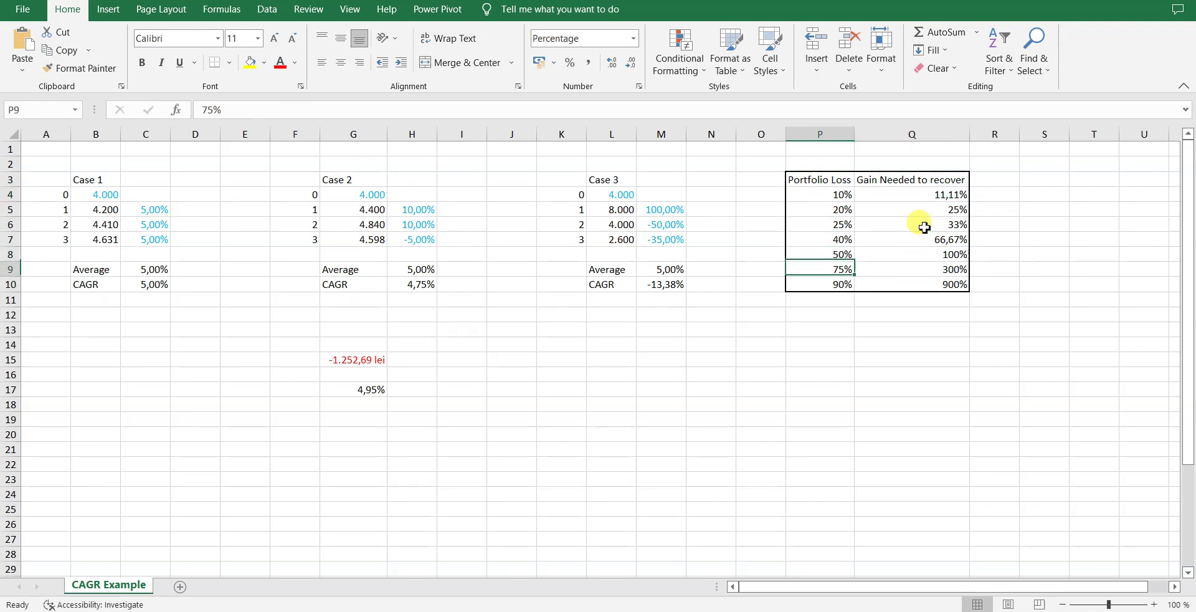
key(Down)
key(Down)
key(Up)
key(Right)
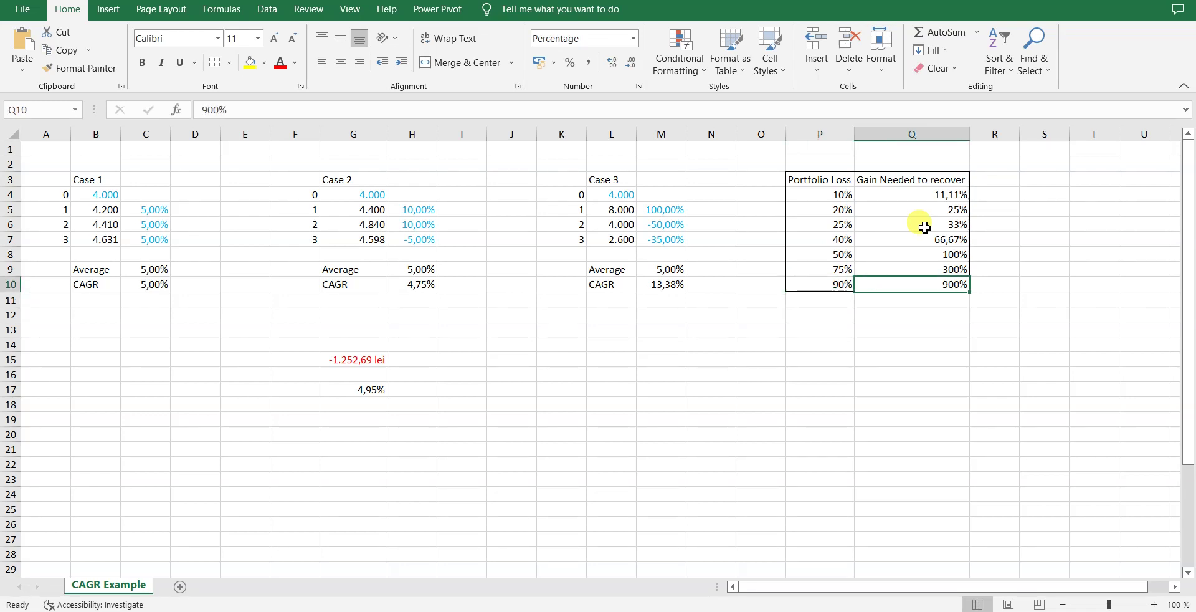
key(Up)
key(Up)
key(Up)
key(Up)
key(Left)
key(Down)
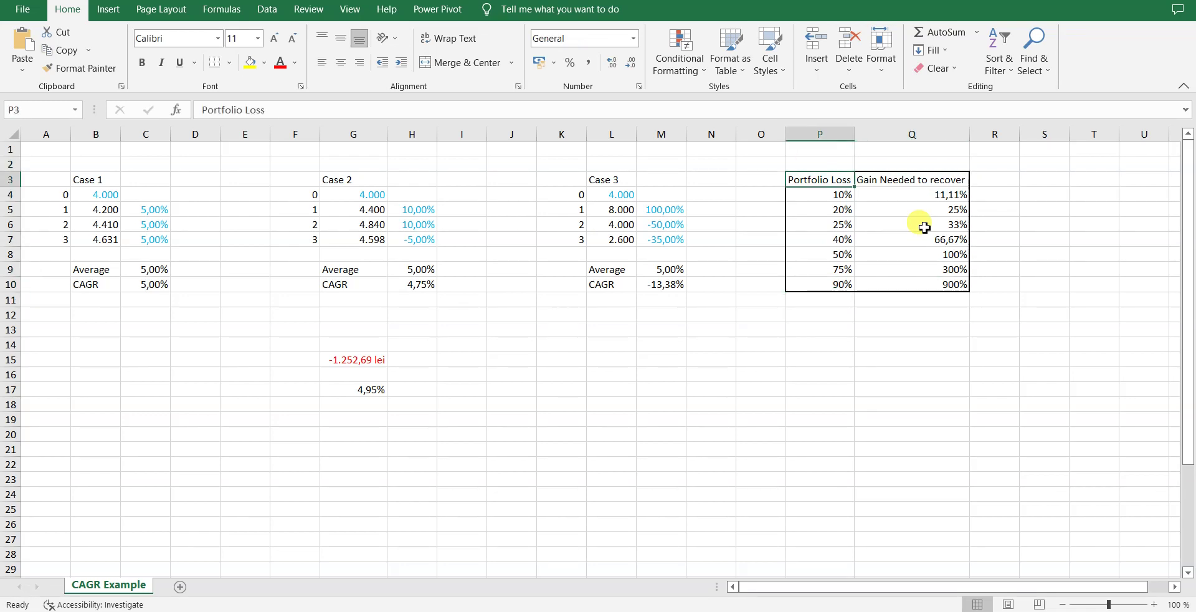
key(Left)
key(Left)
key(Left)
key(Left)
key(Left)
key(Left)
key(Left)
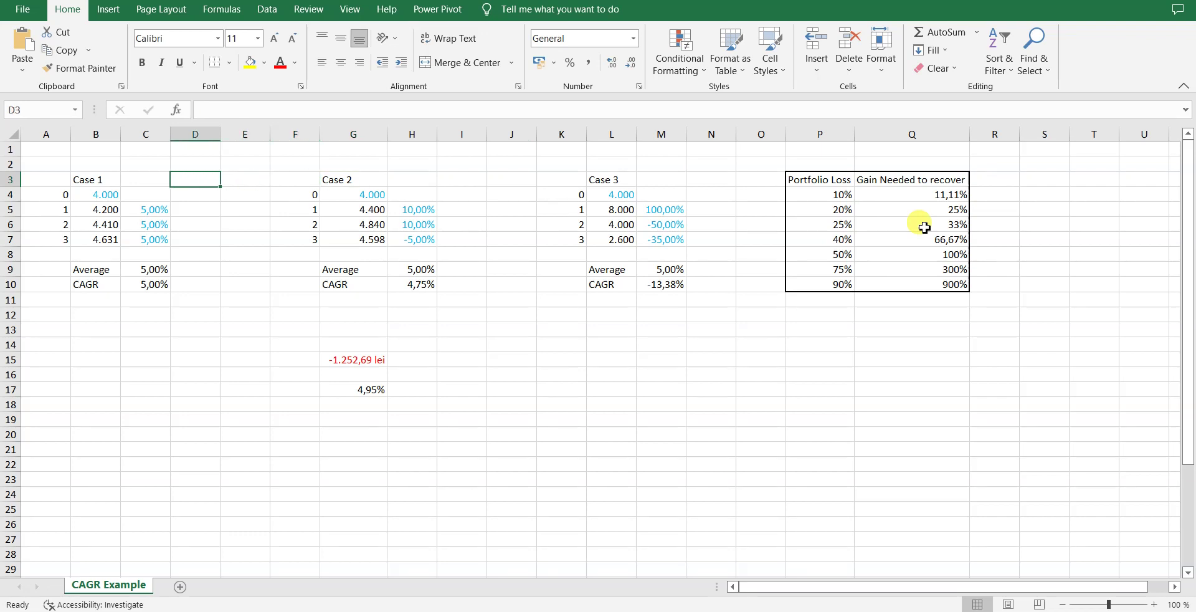
key(Left)
key(Left)
key(Right)
key(Right)
key(Right)
key(Right)
key(Right)
key(Right)
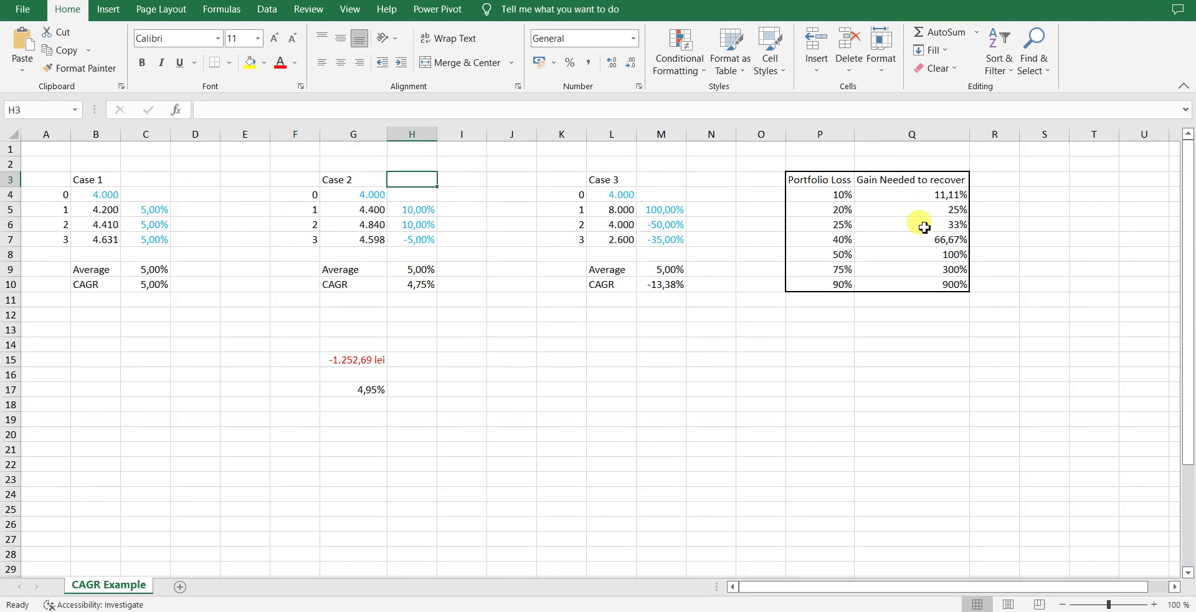
key(Right)
key(Right)
key(Right)
key(Right)
key(Down)
key(Down)
key(Down)
key(Down)
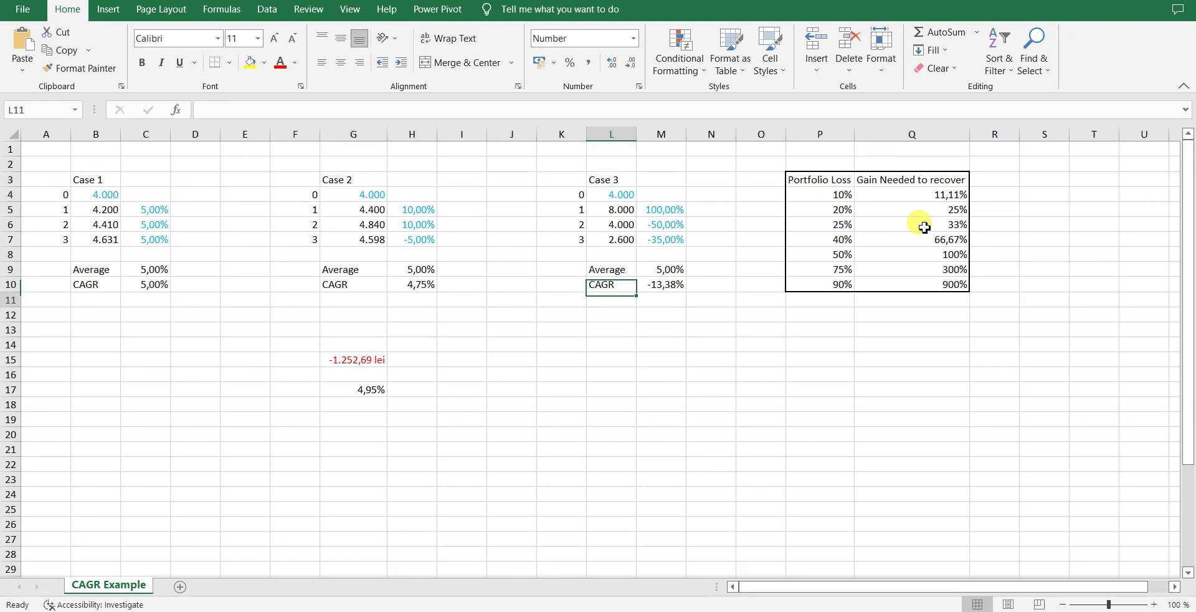
key(Down)
key(Down)
key(Down)
key(Left)
key(Left)
key(Left)
key(Left)
key(Left)
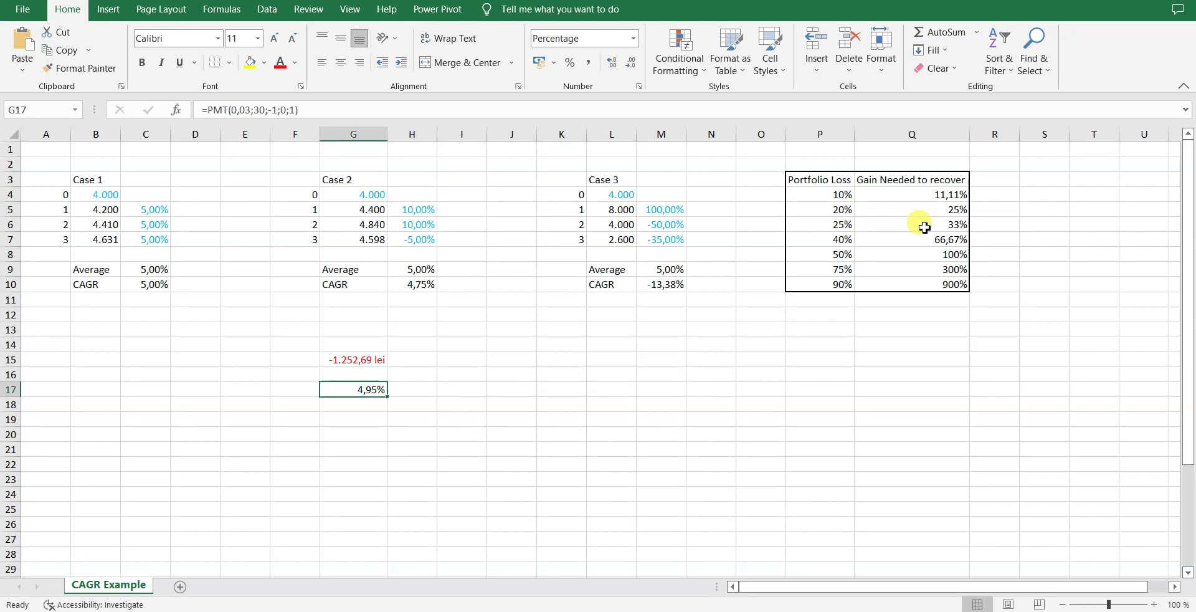
Step: Recommit G15's PMT formula and review it, showing the -1.252,69 lei payment
key(Up)
key(Up)
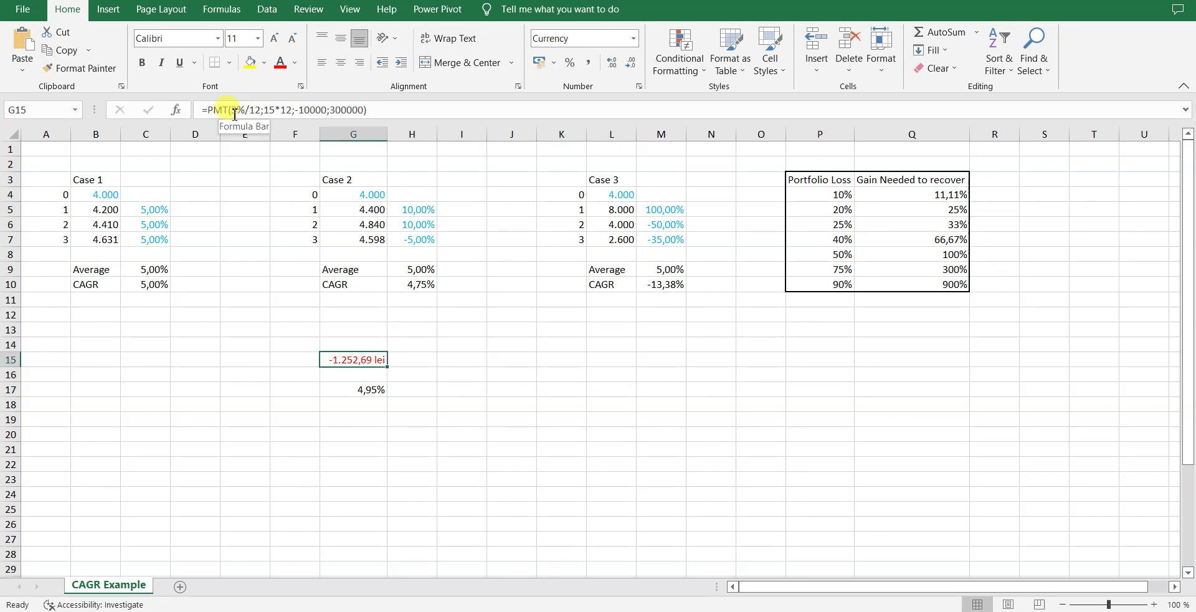
drag(234, 112, 261, 111)
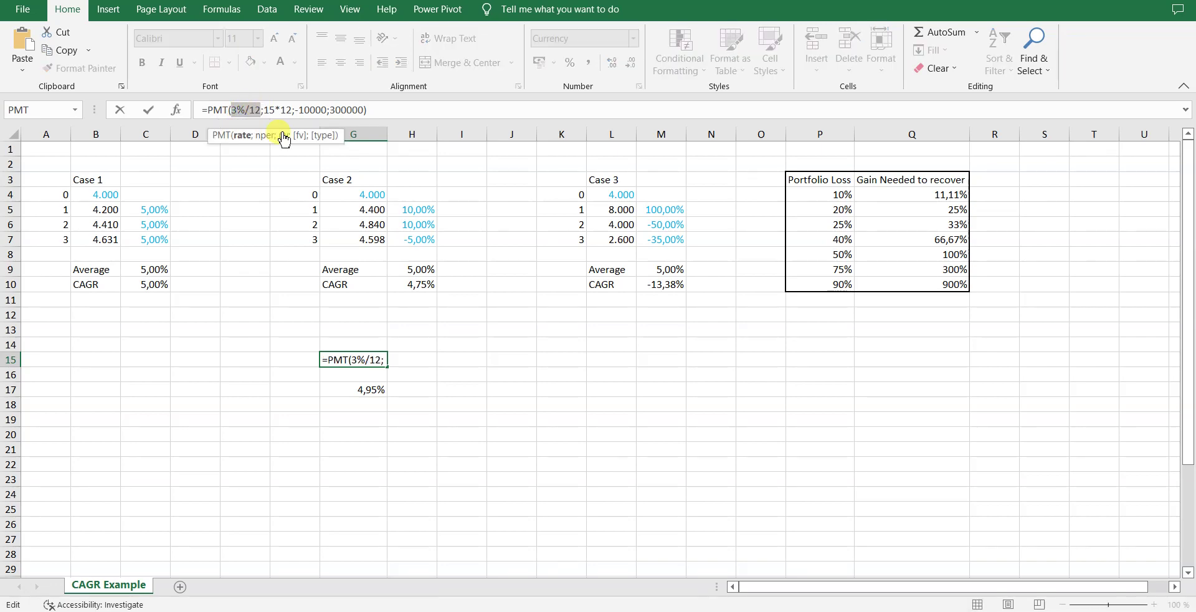
key(Return)
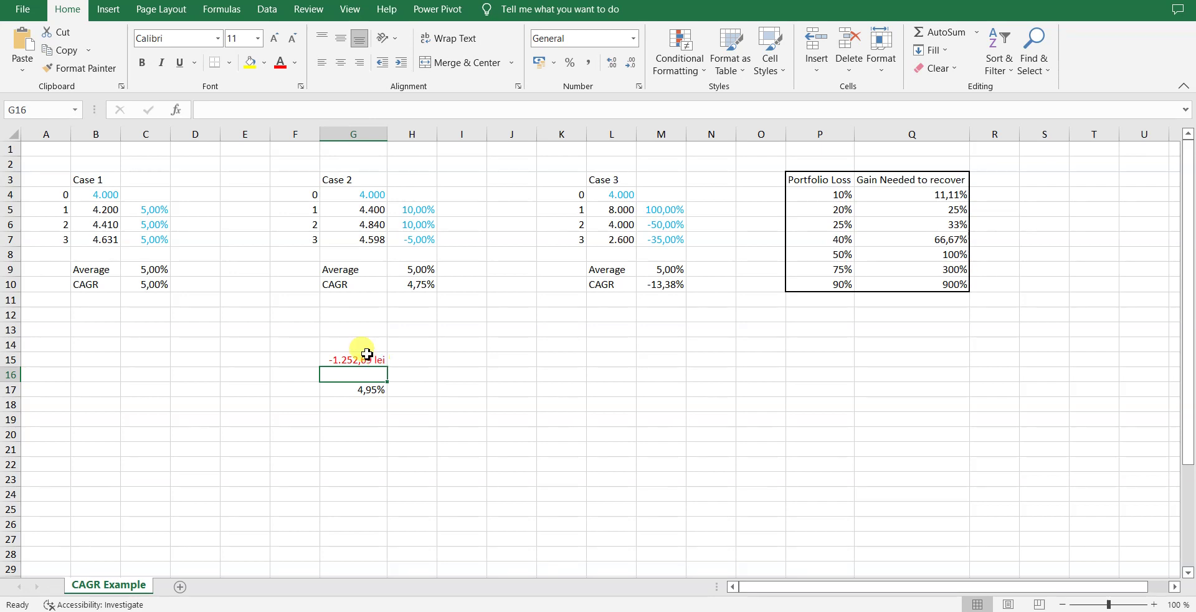
click(352, 359)
click(485, 394)
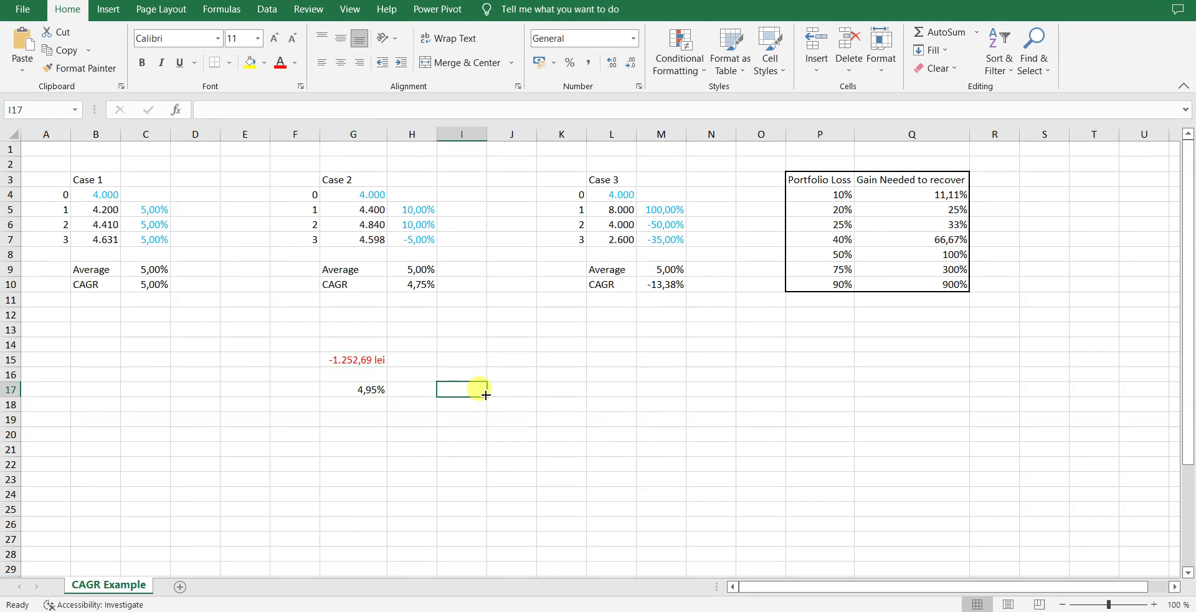
click(506, 356)
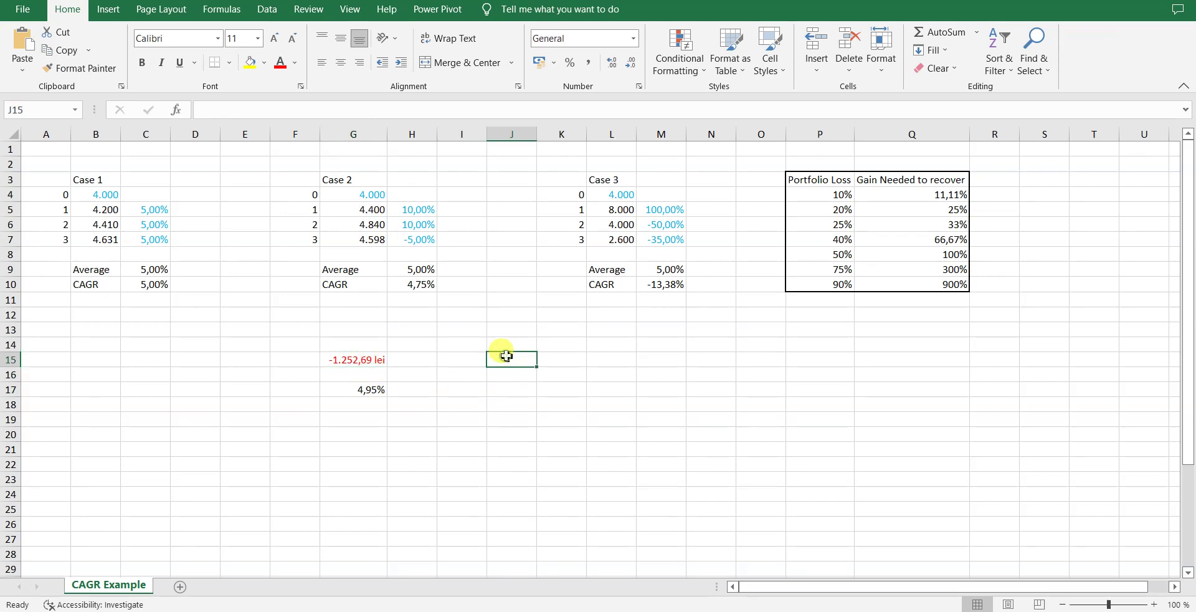
click(331, 359)
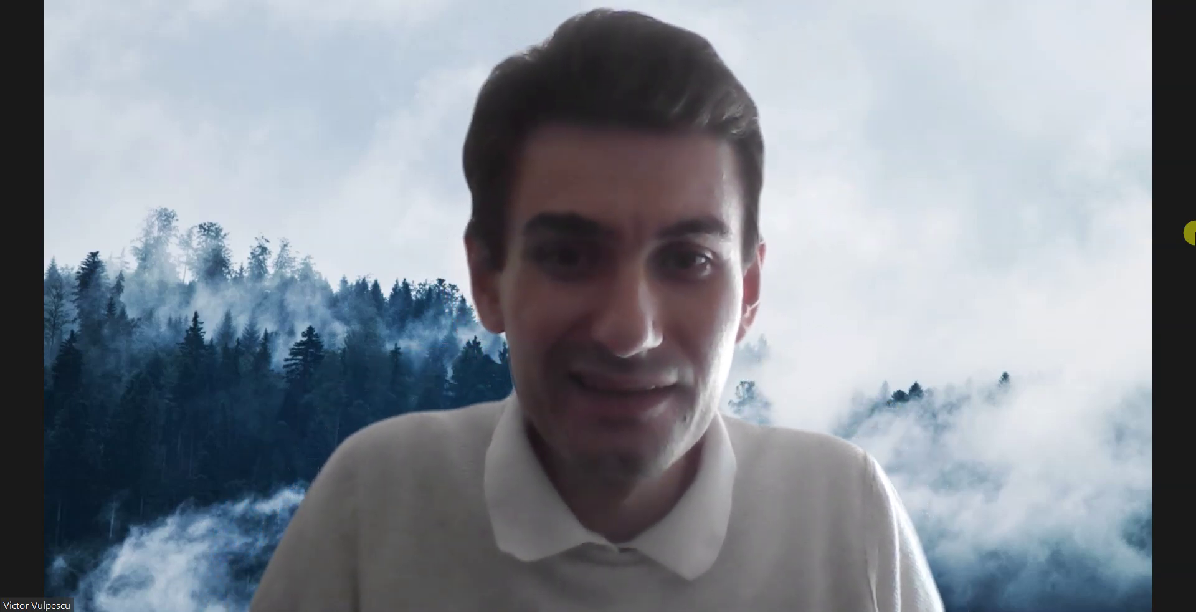
Step: Stop sharing the Excel window so the presenter's webcam fills the Zoom view
mouse_move(1187, 232)
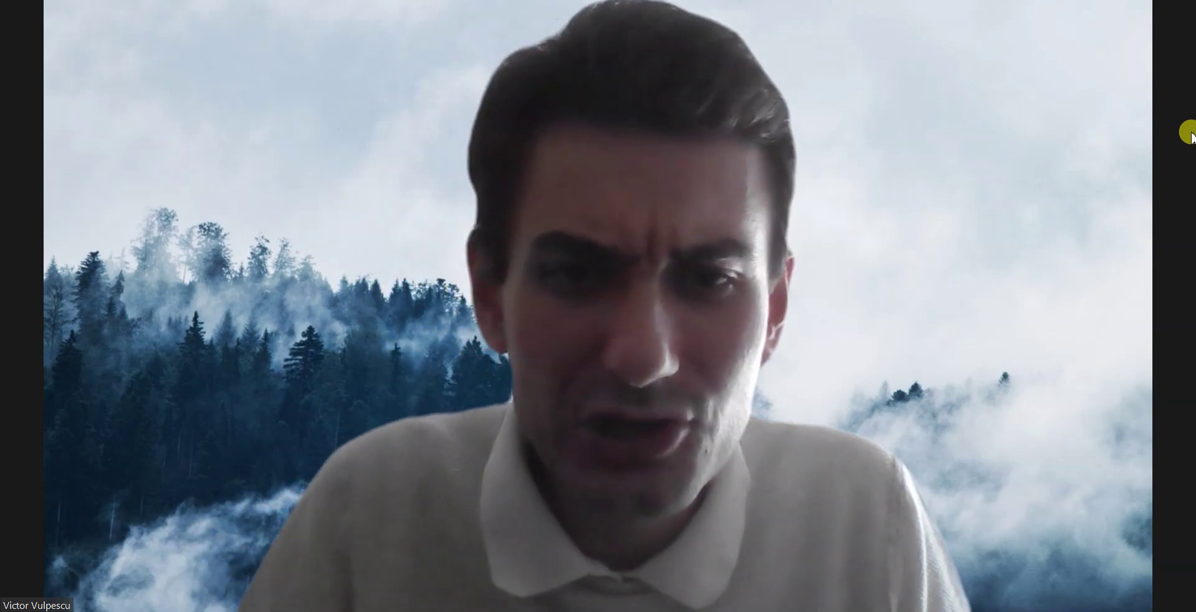
mouse_move(337, 399)
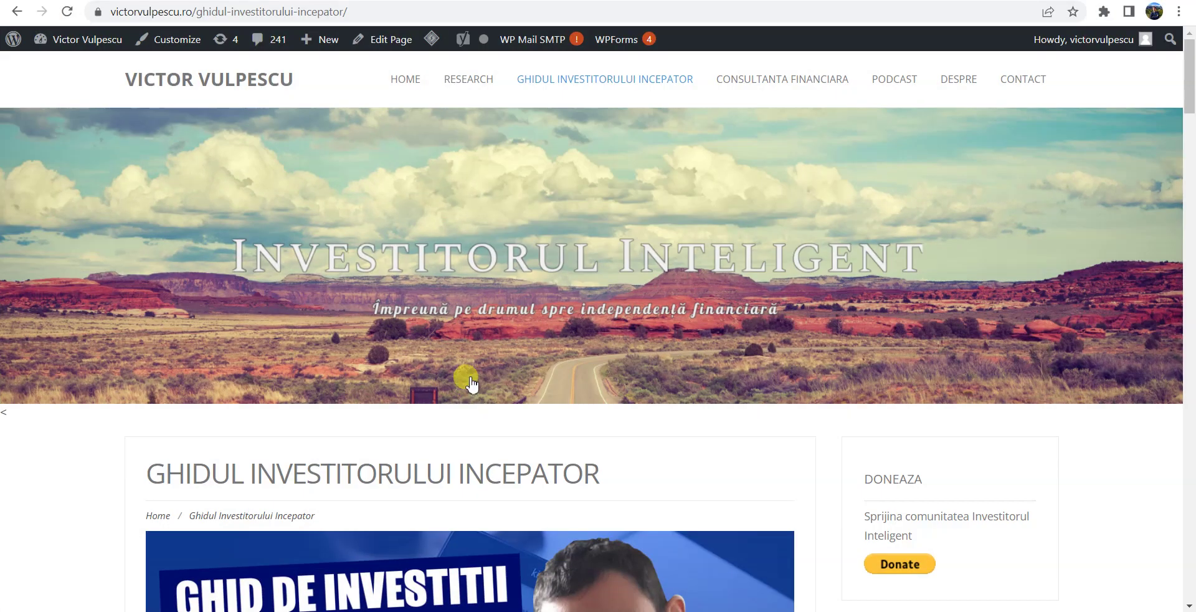
Step: Scroll the Ghidul Investitorului Incepator page down to the CUMPARA ACUM section and its 79.99 EUR package
scroll(468, 374, down, 2)
scroll(470, 364, down, 2)
scroll(471, 364, down, 2)
scroll(470, 361, up, 1)
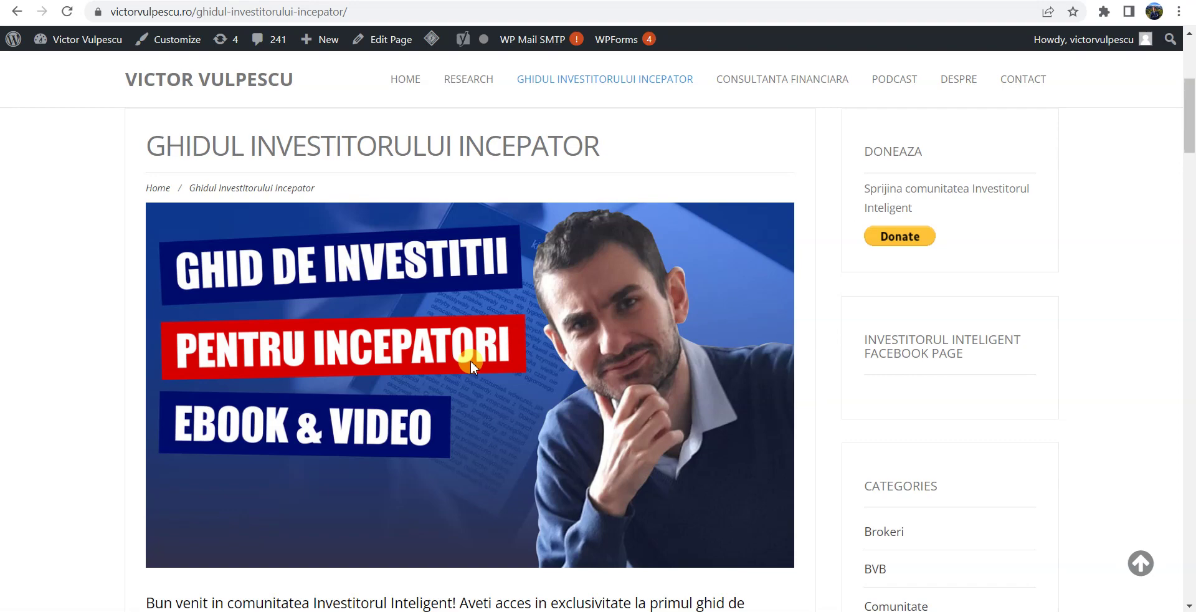
scroll(481, 377, down, 4)
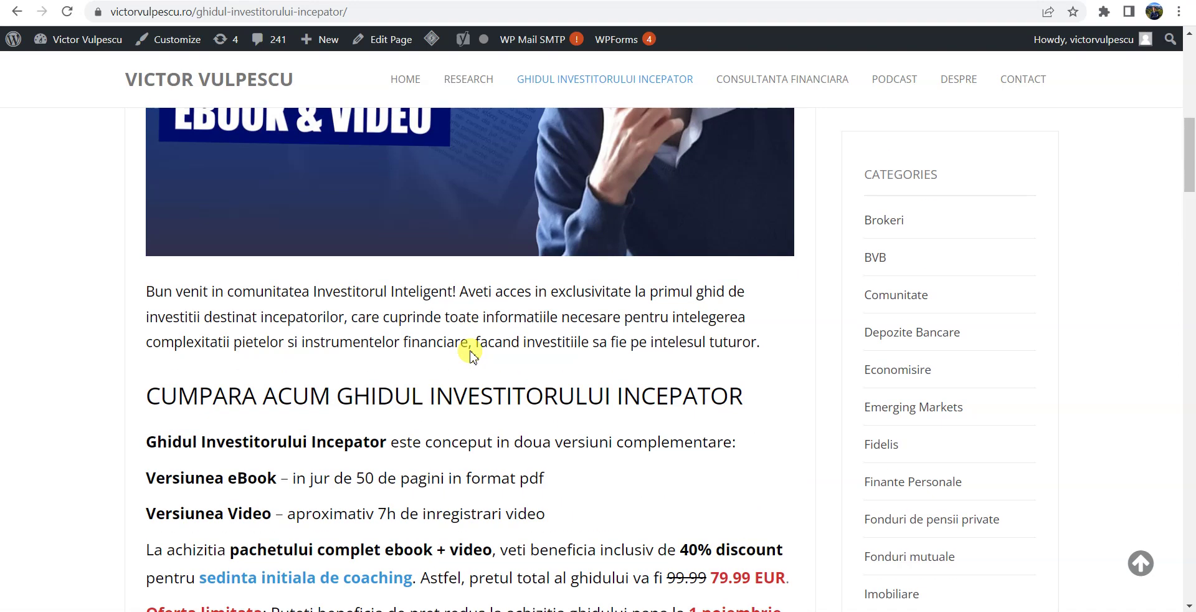
scroll(472, 351, down, 2)
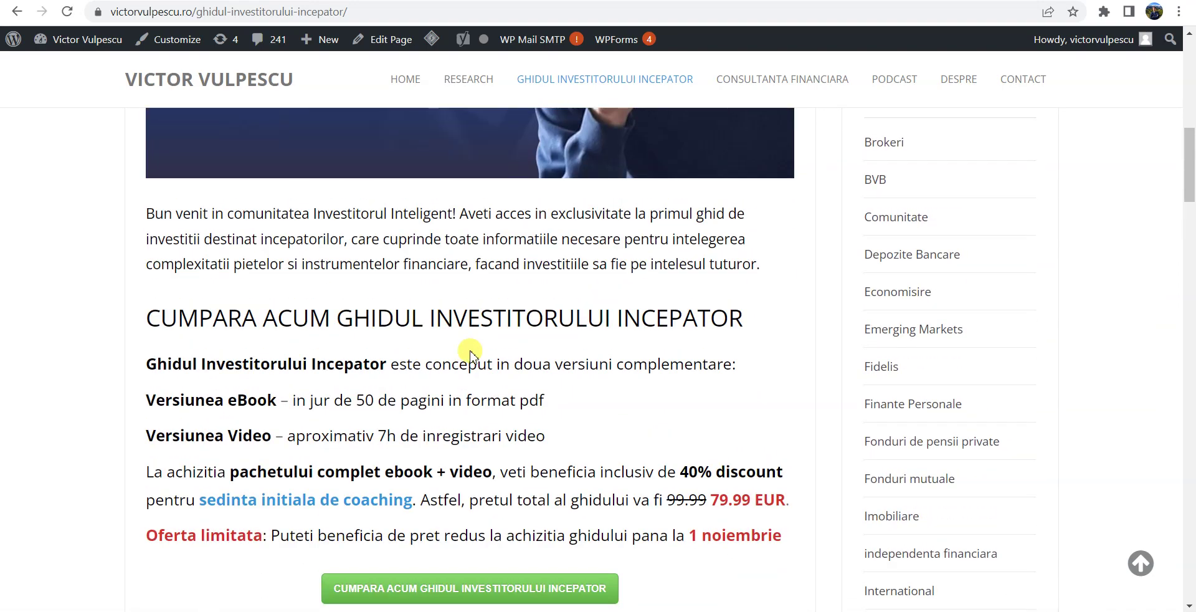
scroll(454, 355, down, 1)
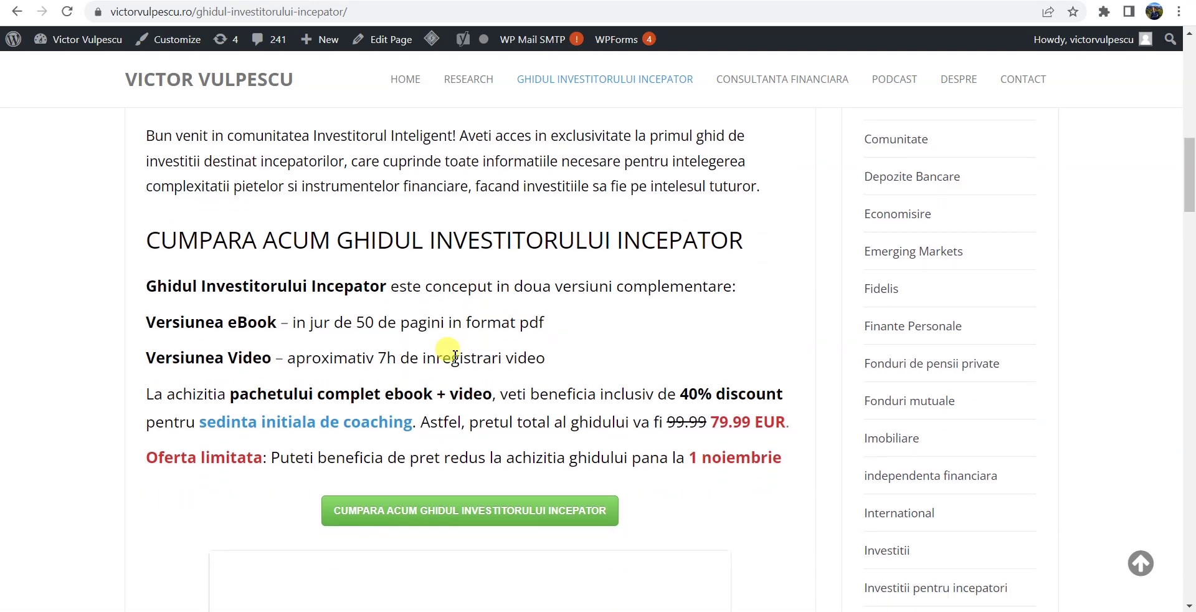
scroll(454, 355, up, 1)
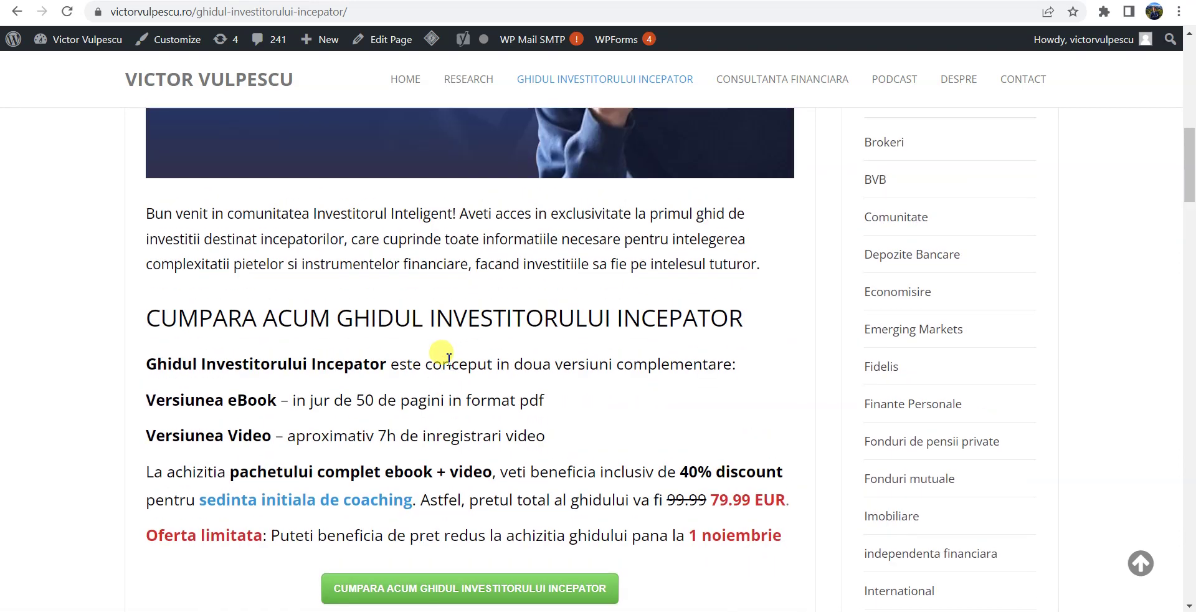
scroll(443, 353, down, 1)
scroll(444, 354, up, 1)
scroll(443, 354, down, 1)
scroll(443, 354, up, 1)
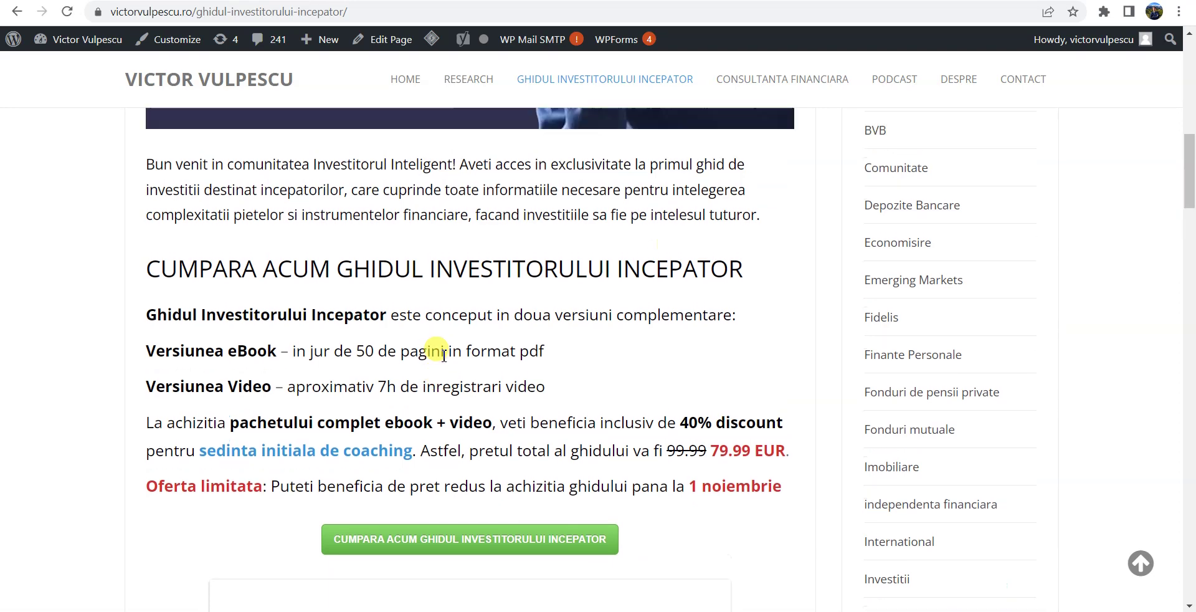
scroll(443, 354, down, 1)
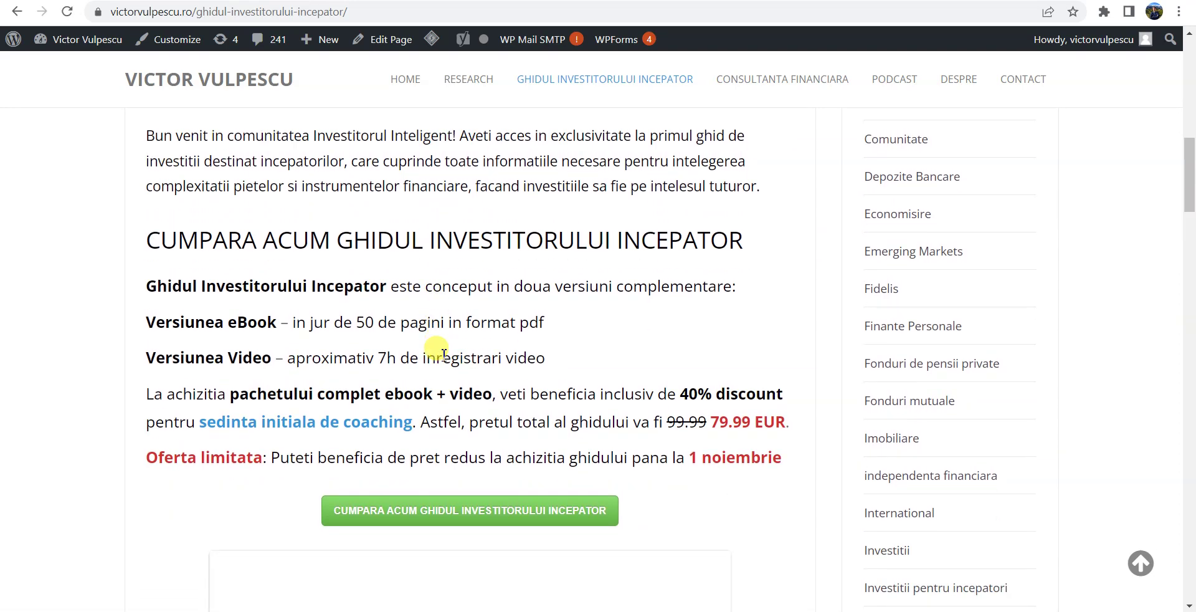
scroll(443, 354, up, 1)
scroll(443, 354, down, 1)
scroll(444, 354, up, 1)
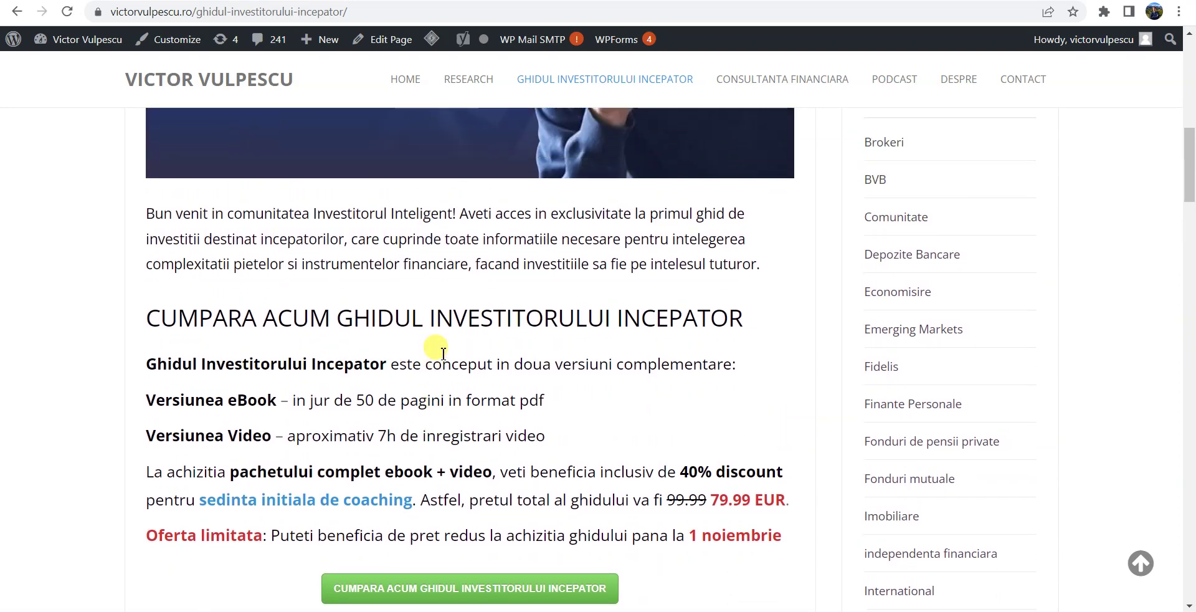
drag(1190, 154, 1191, 160)
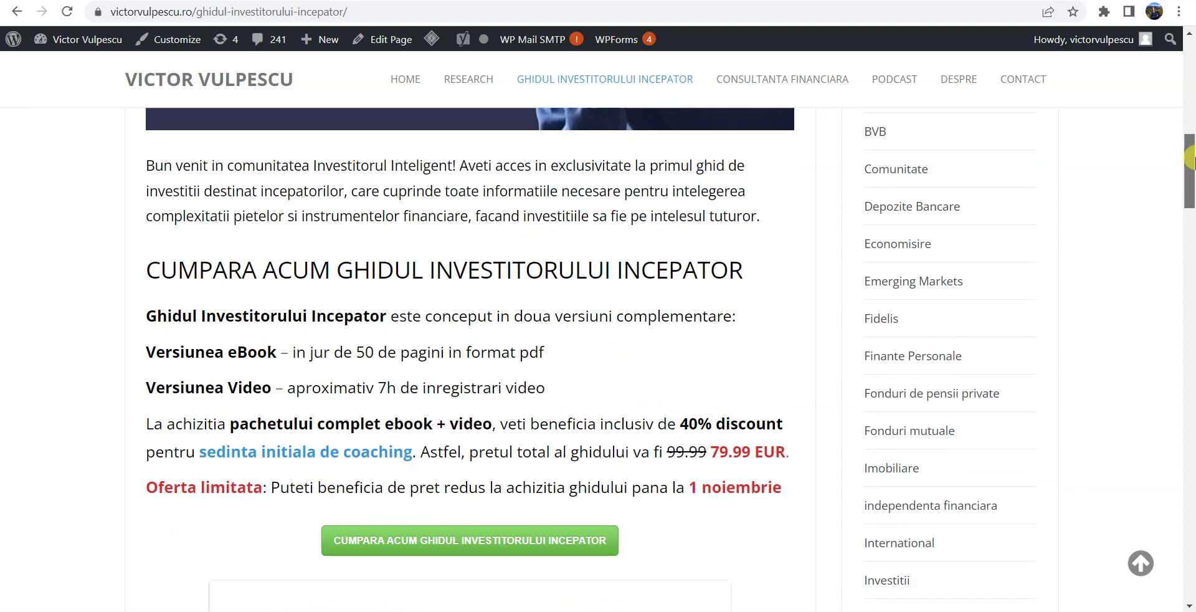
Step: Highlight the guide's welcome paragraph to point it out, then clear the highlight
drag(129, 152, 761, 225)
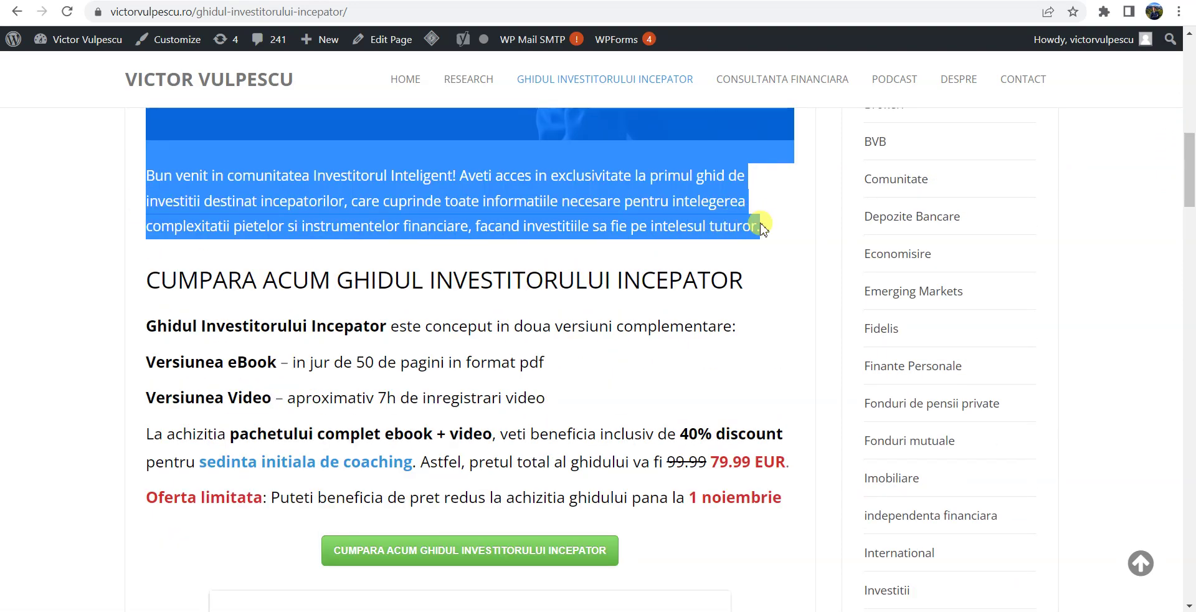
click(592, 318)
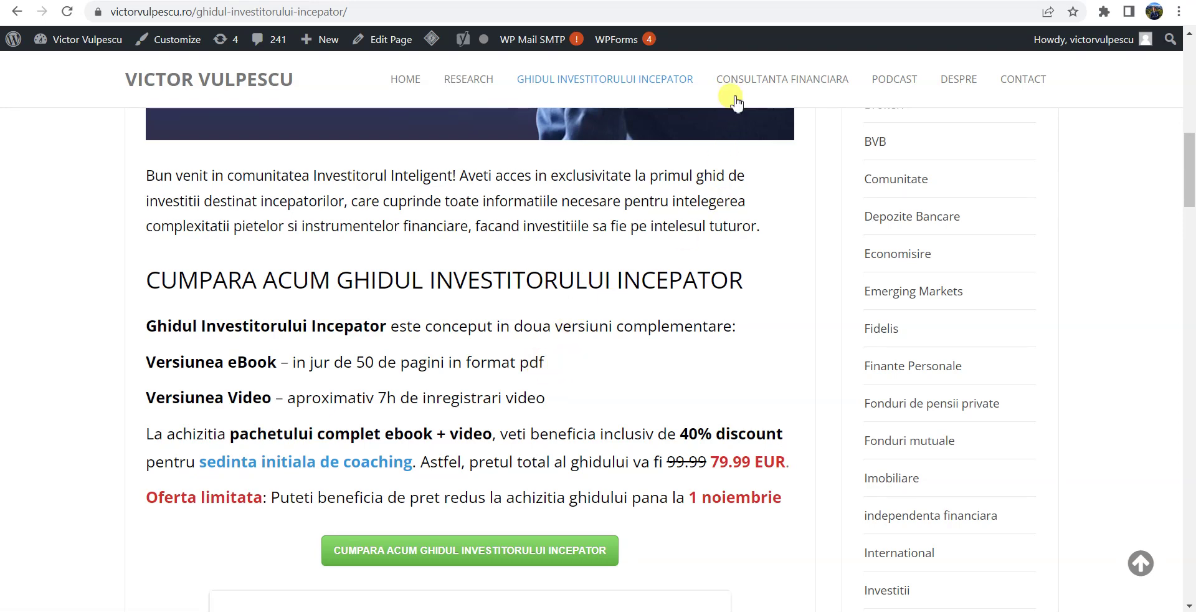
click(679, 79)
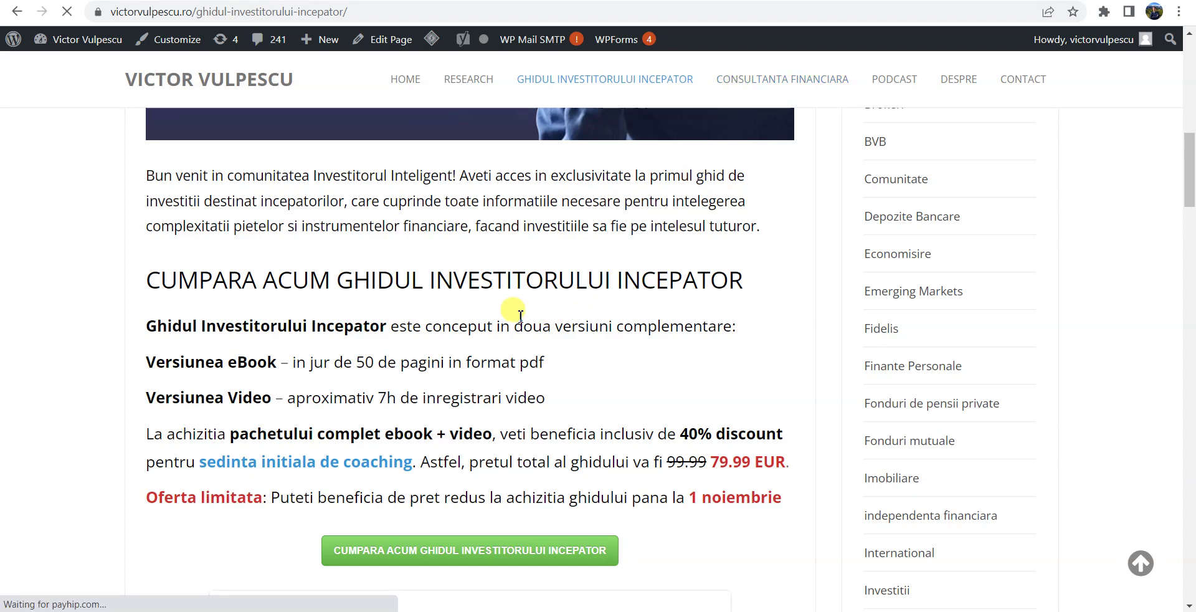
Step: Scroll the Consultanta Financiara page and highlight its first consulting paragraph, then clear it
scroll(510, 319, down, 5)
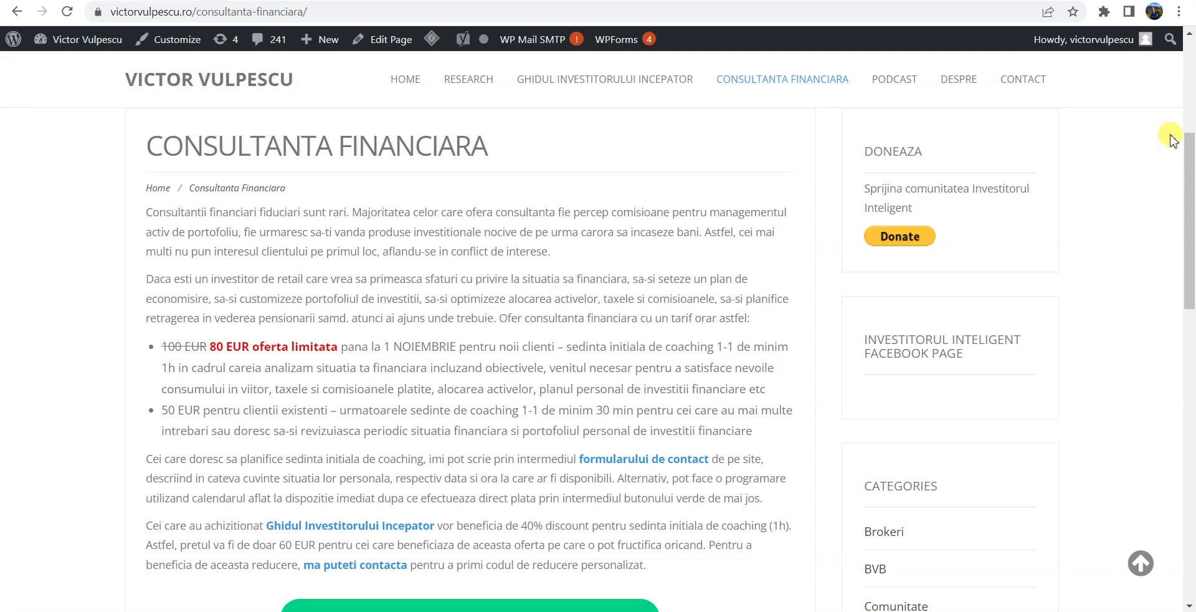
drag(1186, 181, 1188, 190)
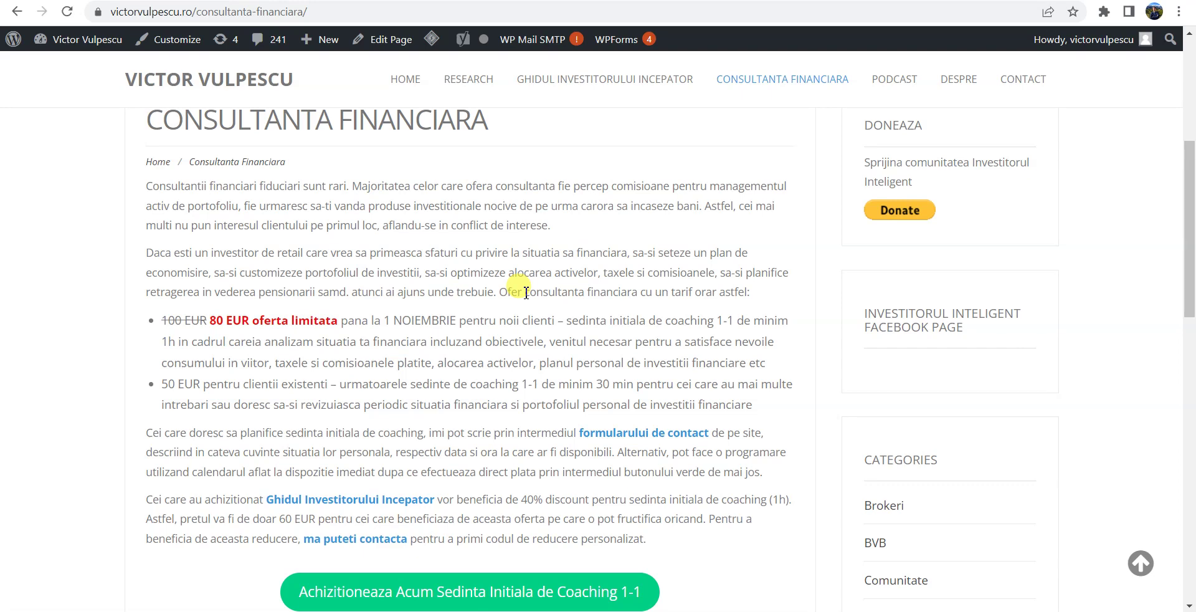
triple_click(459, 202)
click(465, 323)
Step: Bring up the incognito Patreon window and highlight the Patron tier's 'save 16% annually' offer
mouse_move(529, 611)
click(548, 570)
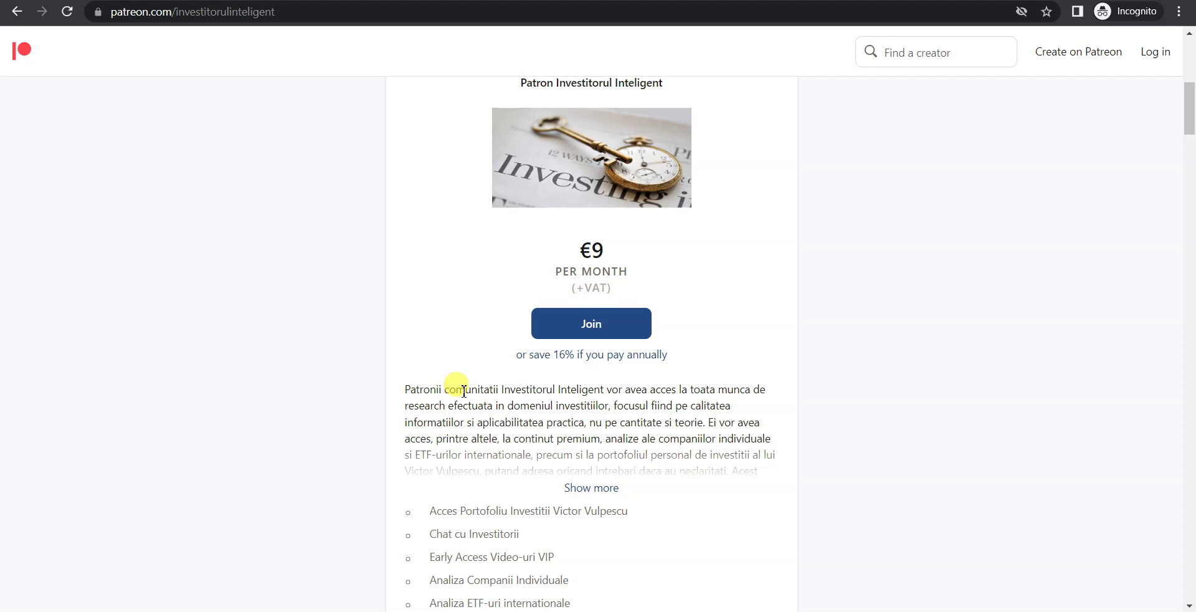
drag(516, 357, 683, 361)
click(683, 361)
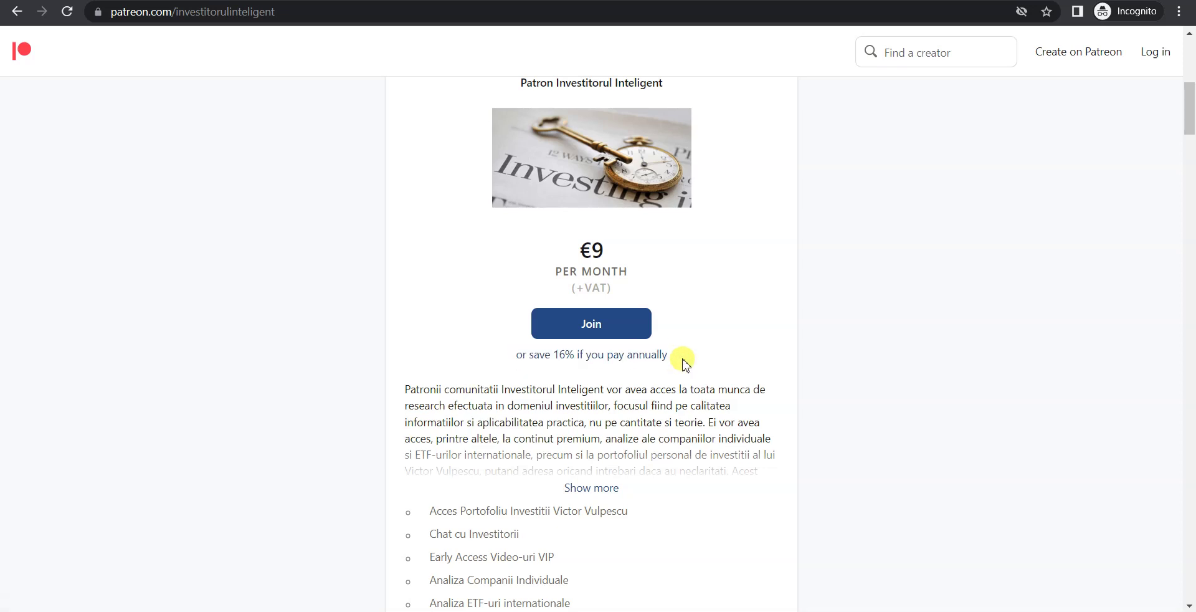